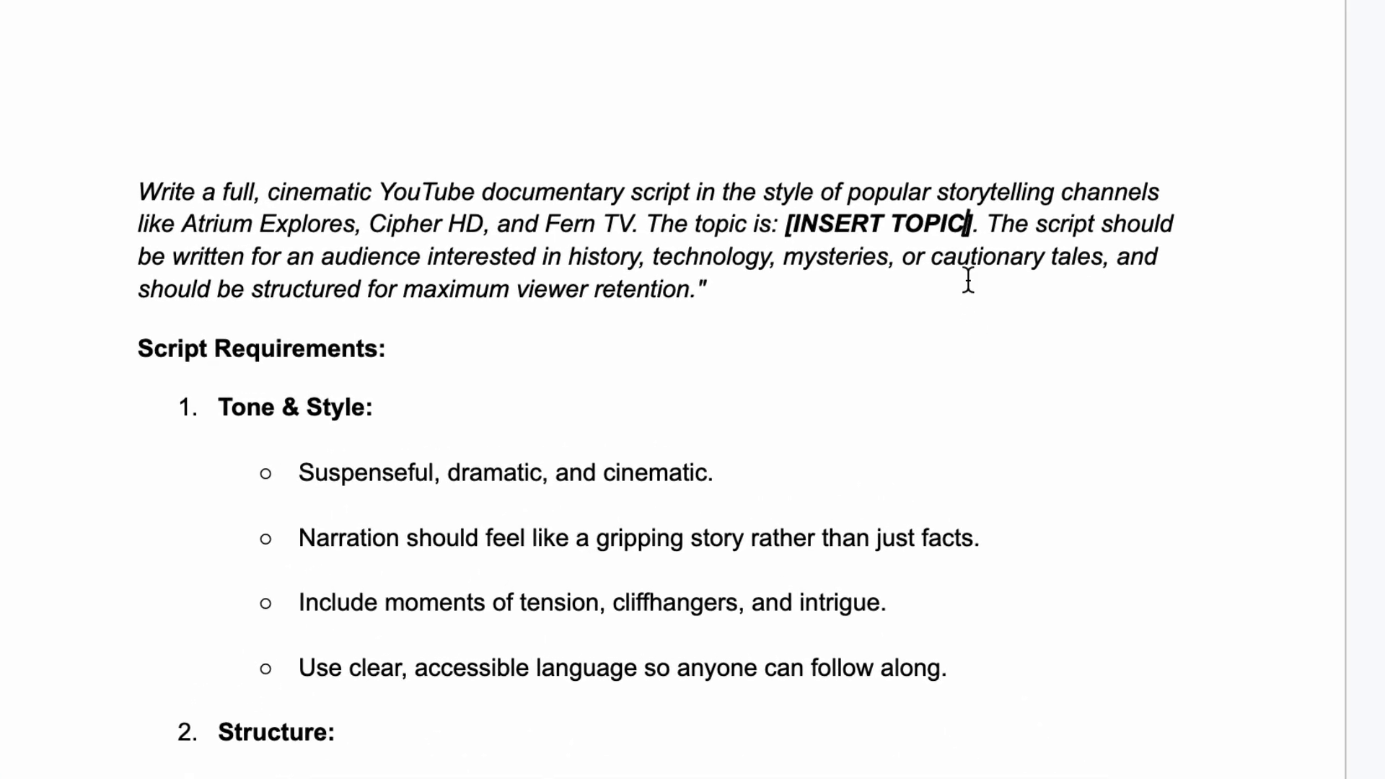
Step: Replace the INSERT TOPIC placeholder in the script prompt with "8. The Deadly Engineering Flaw That Sank a $2 Billion Project"
key("BackSpace")
key("BackSpace")
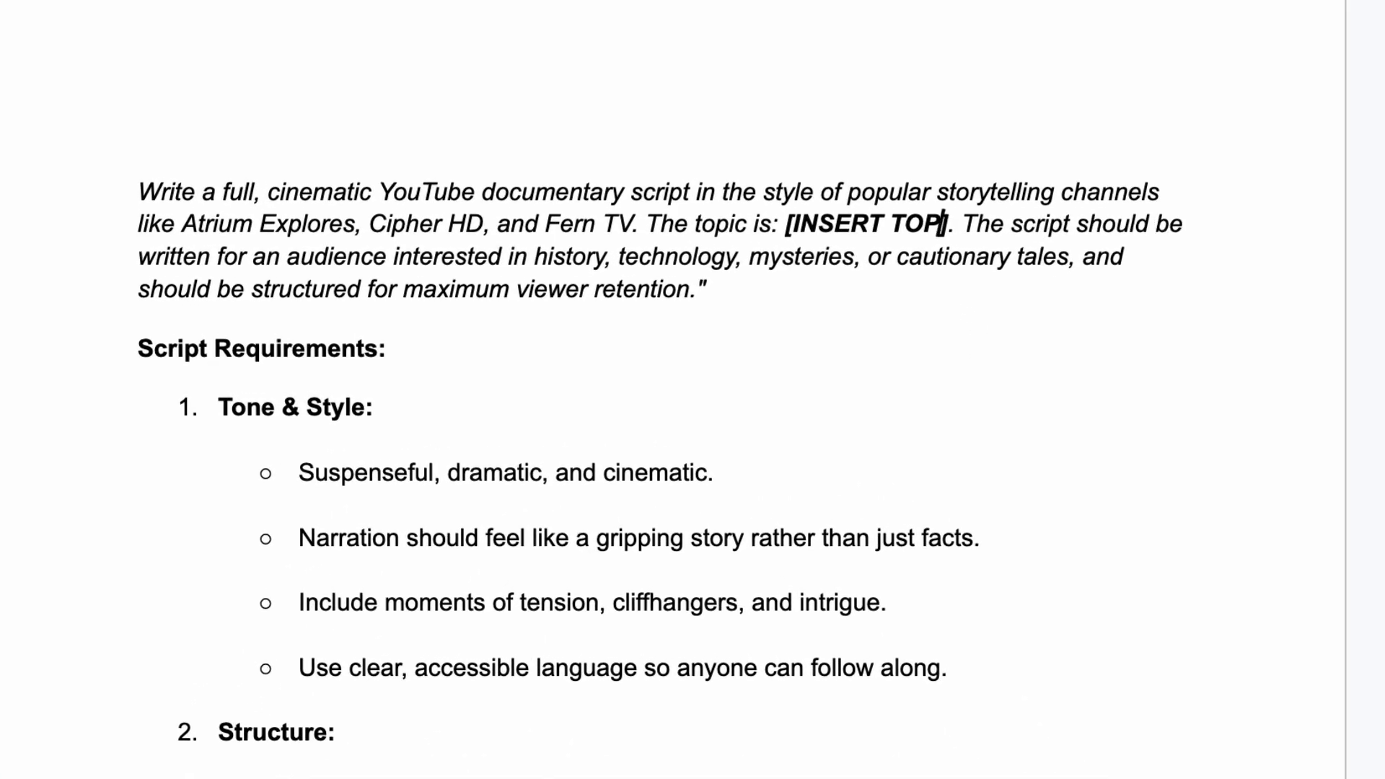
key("BackSpace")
key("BackSpace")
key("BackSpace")
key("BackSpace")
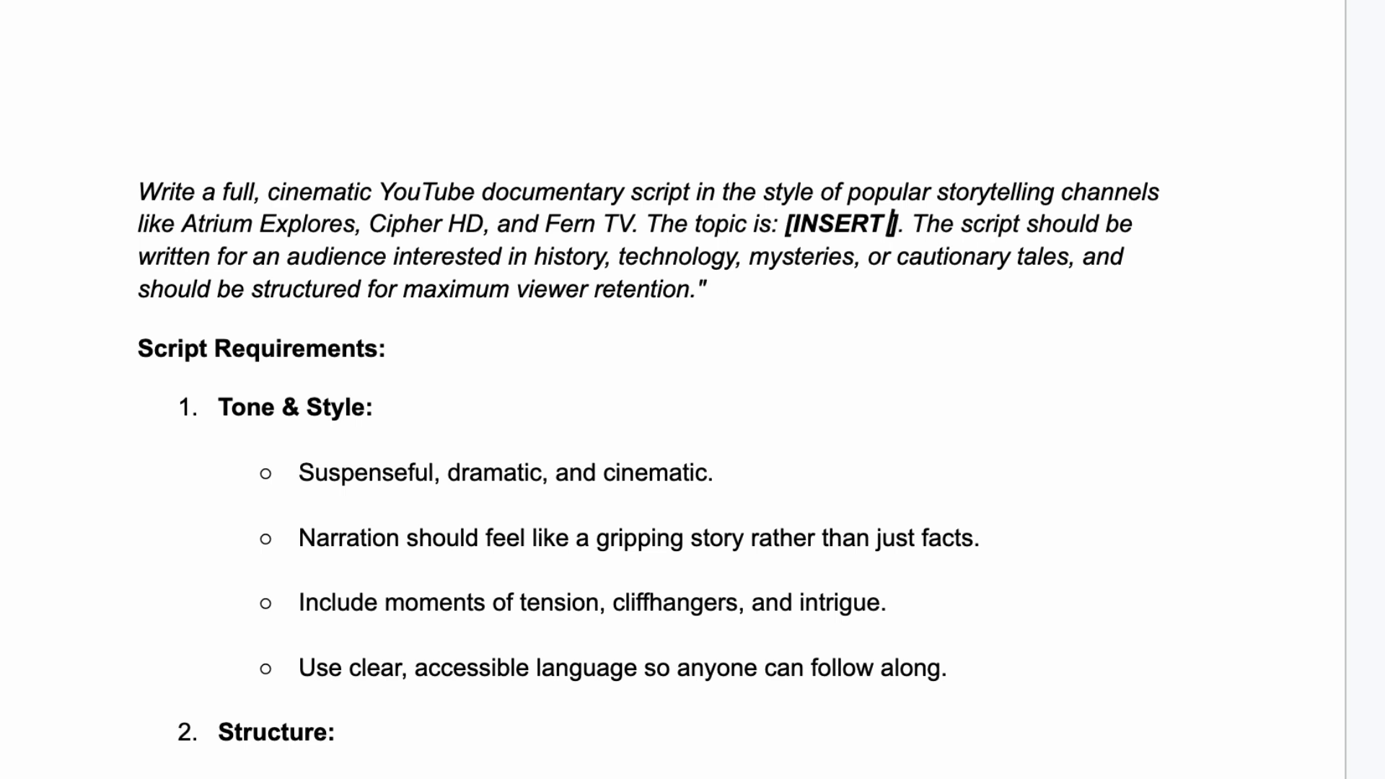
key("BackSpace")
key("BackSpace")
key("BackSpace")
key("BackSpace")
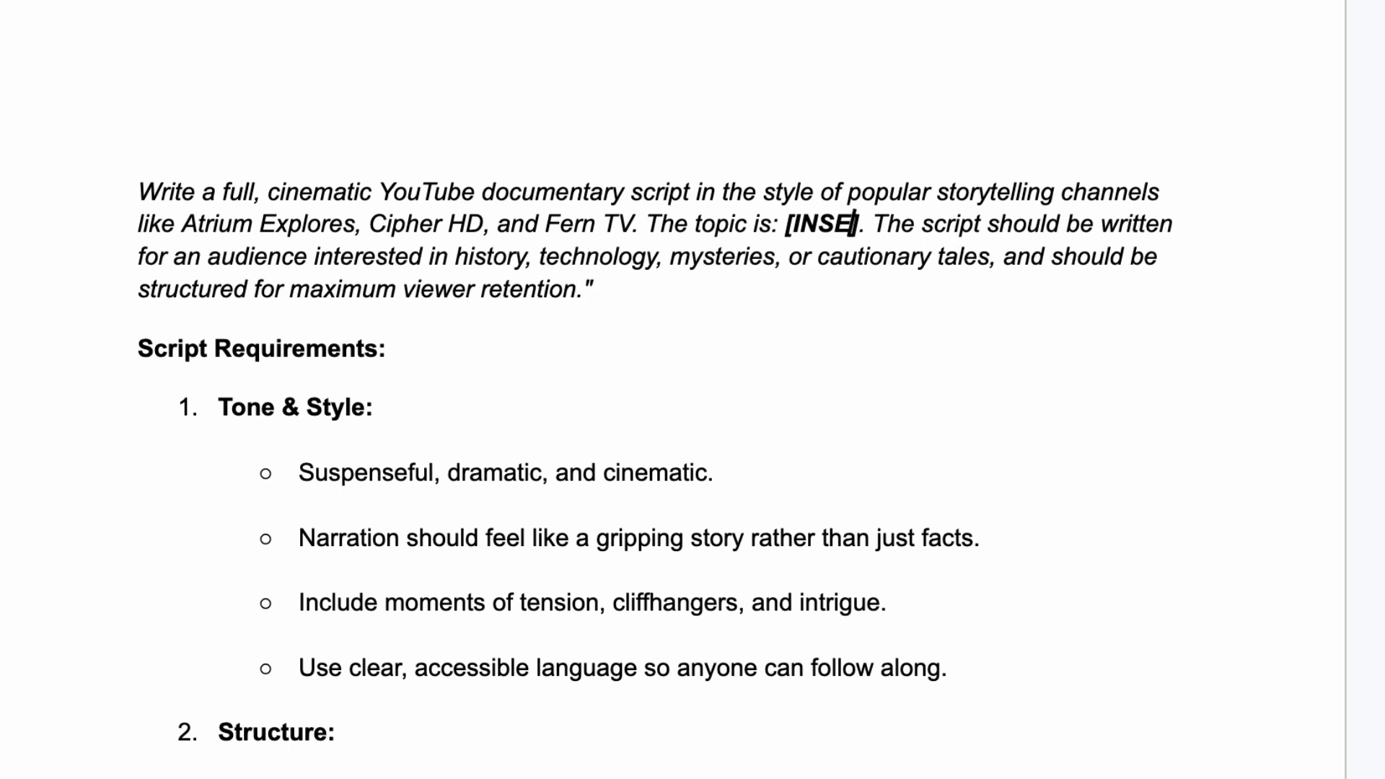
key("BackSpace")
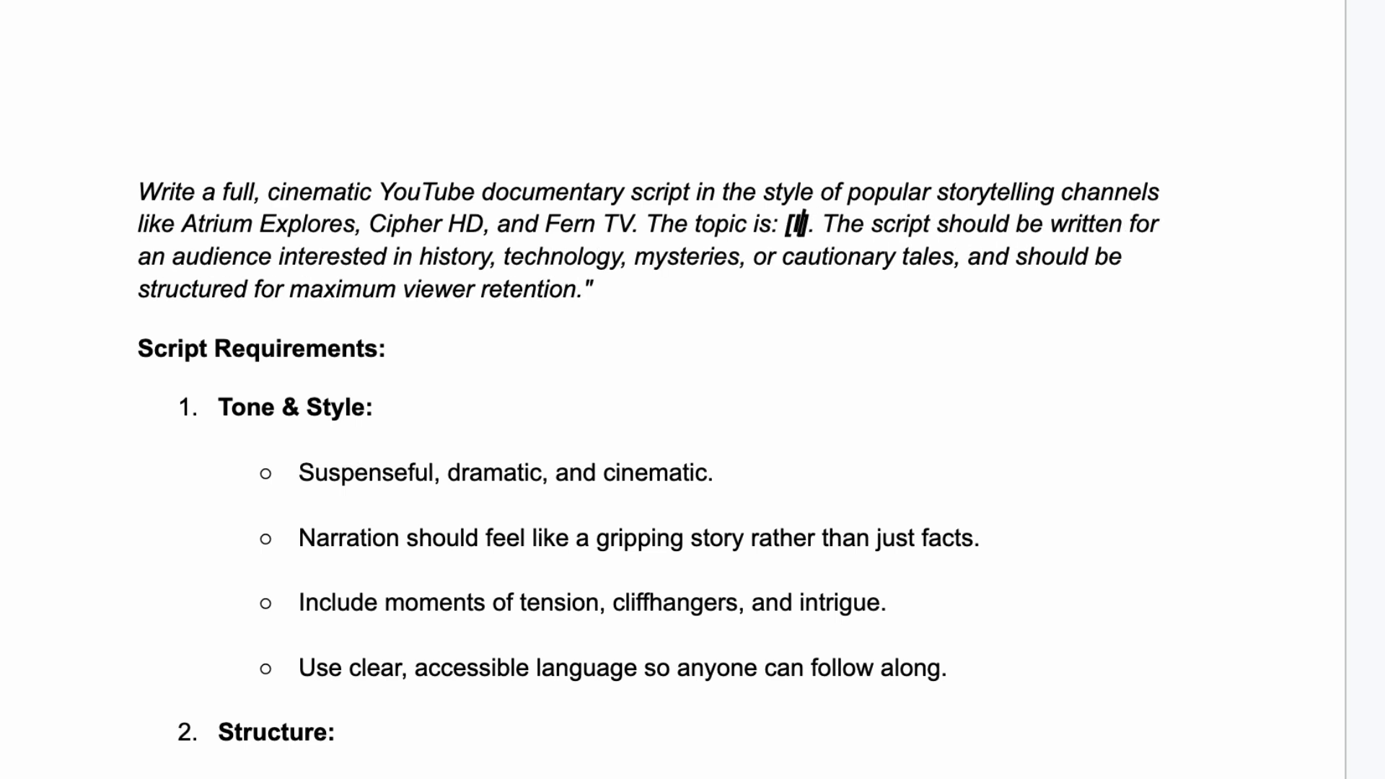
key("BackSpace")
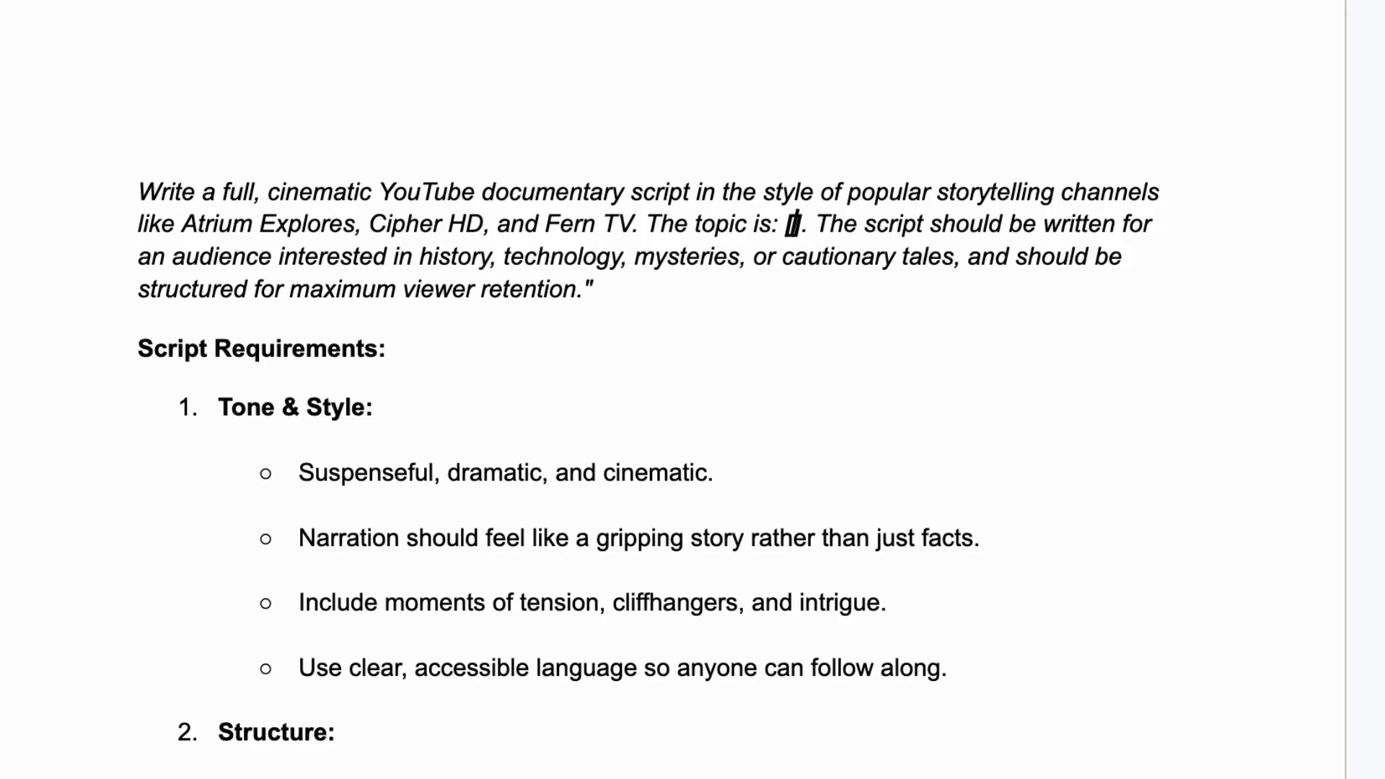
type("8. The Deadly Engineering Flaw That Sank a $2 Billion Project")
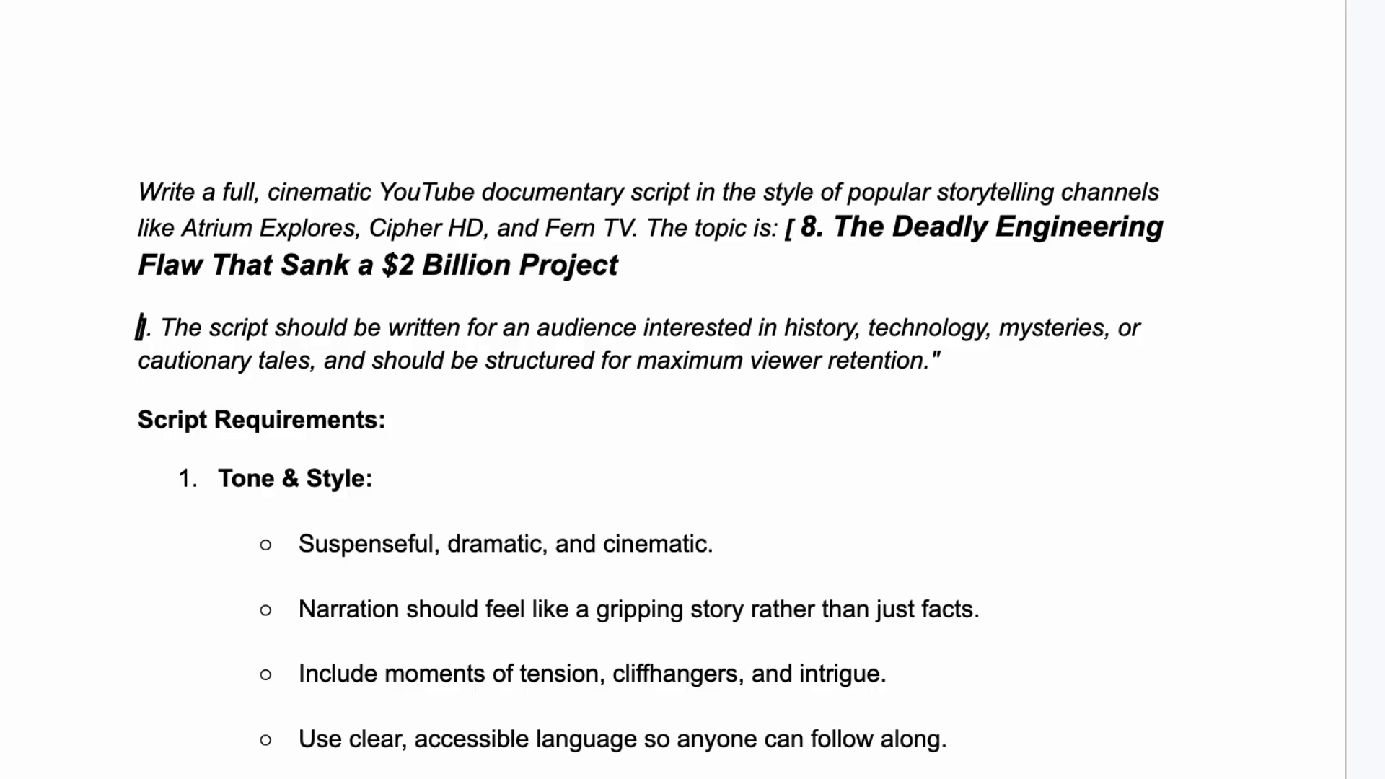
key("BackSpace")
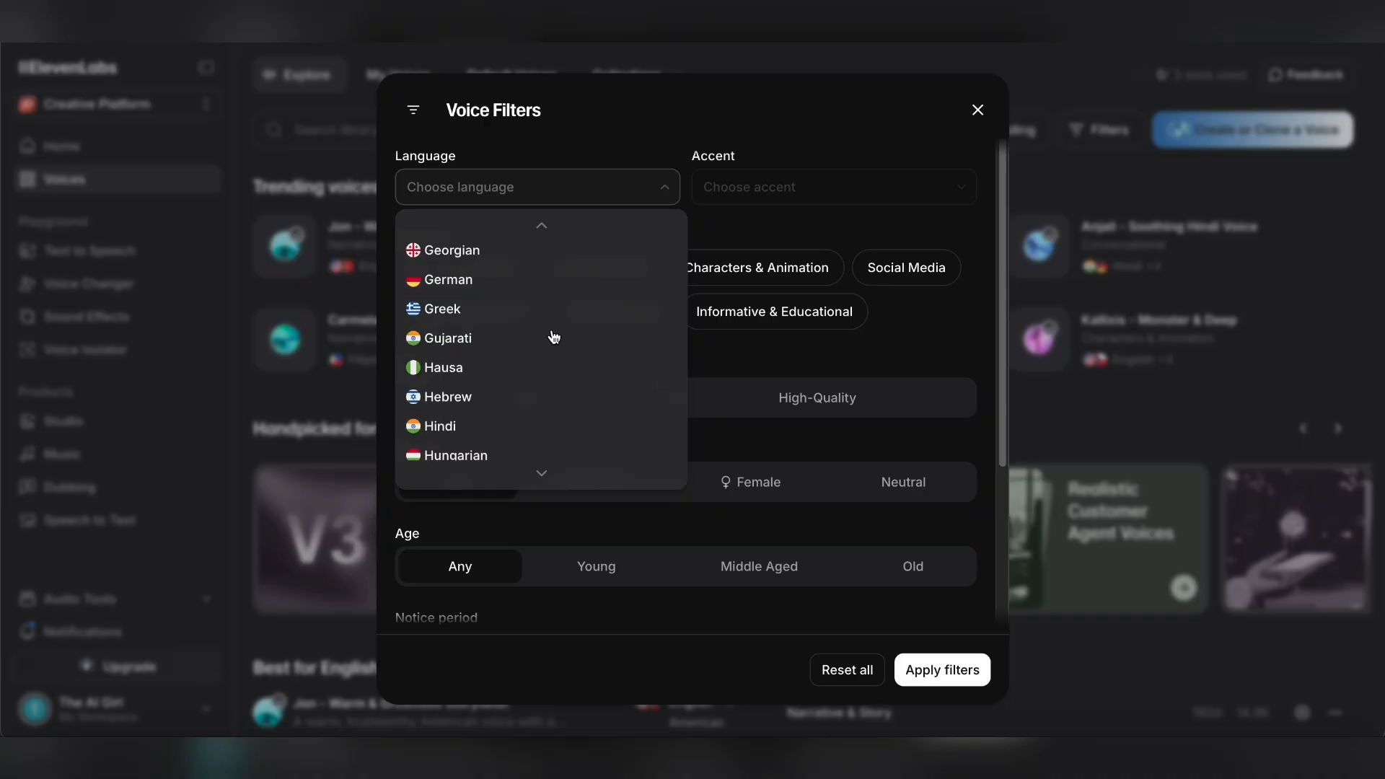
Step: In ElevenLabs, filter the voice library to English voices in the Narrative & Story category, and open the saved voices
scroll(550, 334, "up", 6)
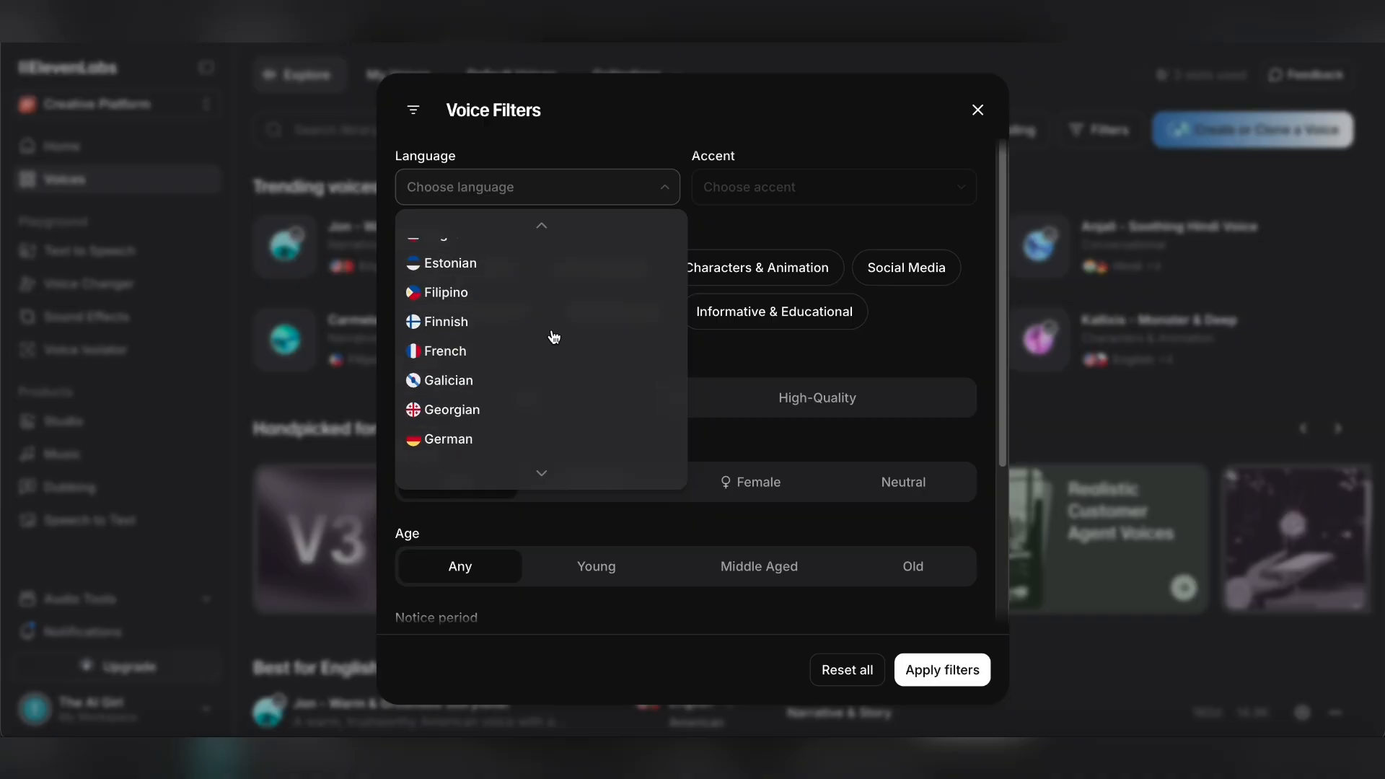
left_click(490, 312)
left_click(798, 195)
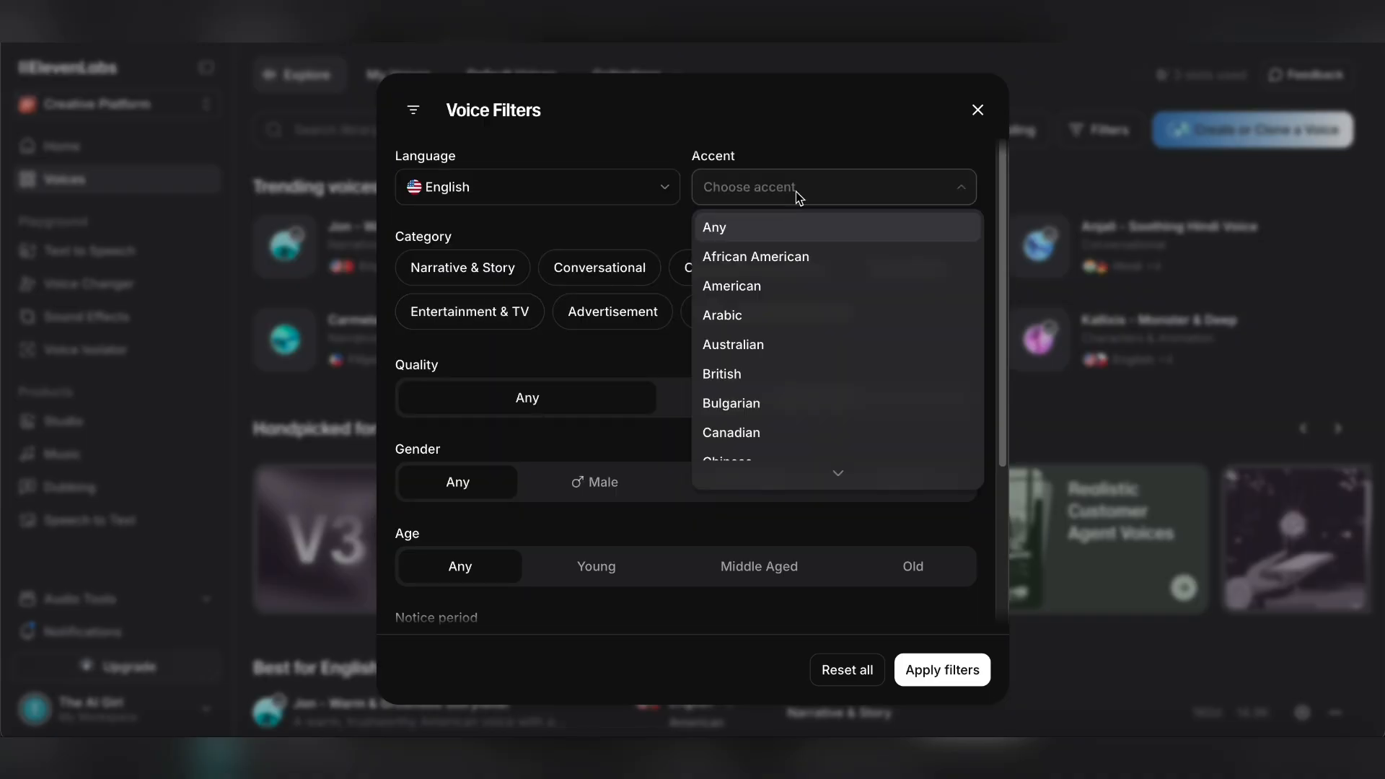
left_click(796, 194)
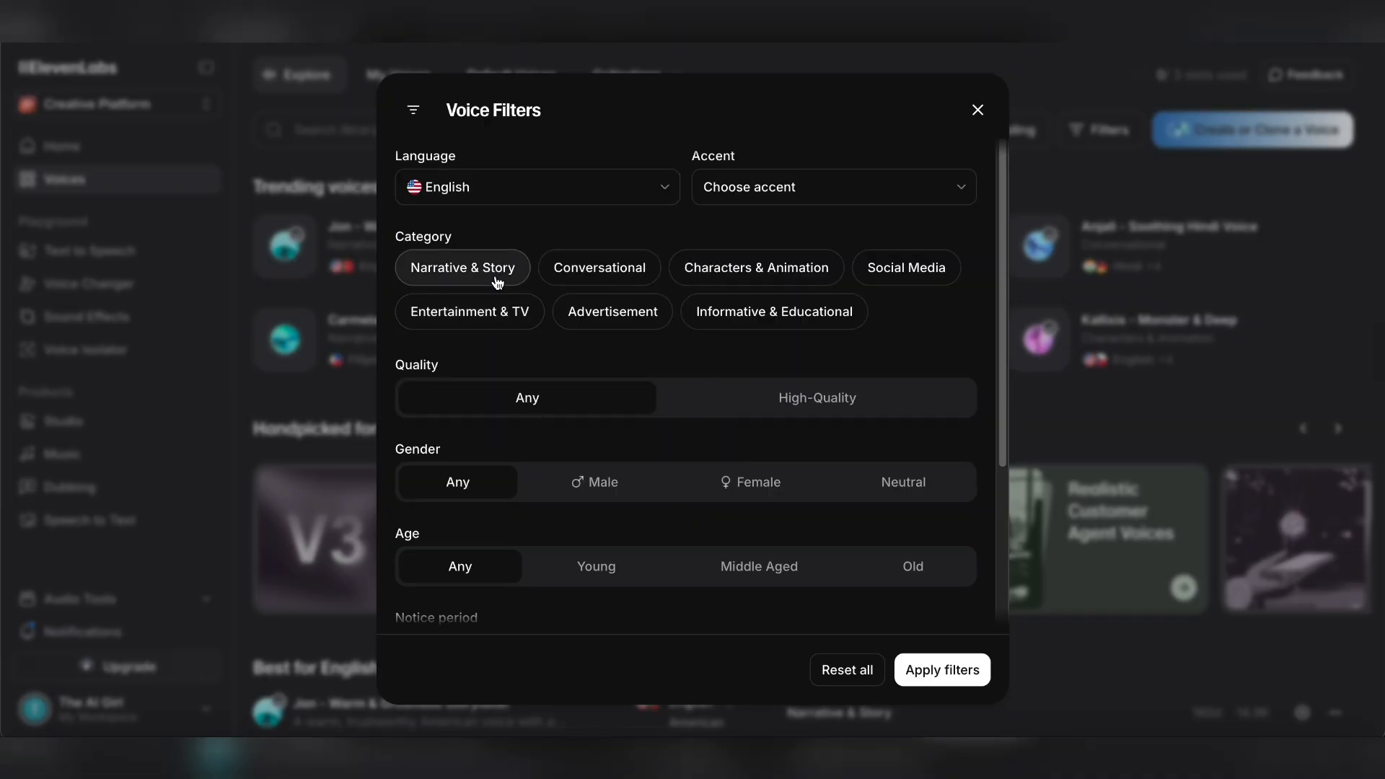
left_click(946, 674)
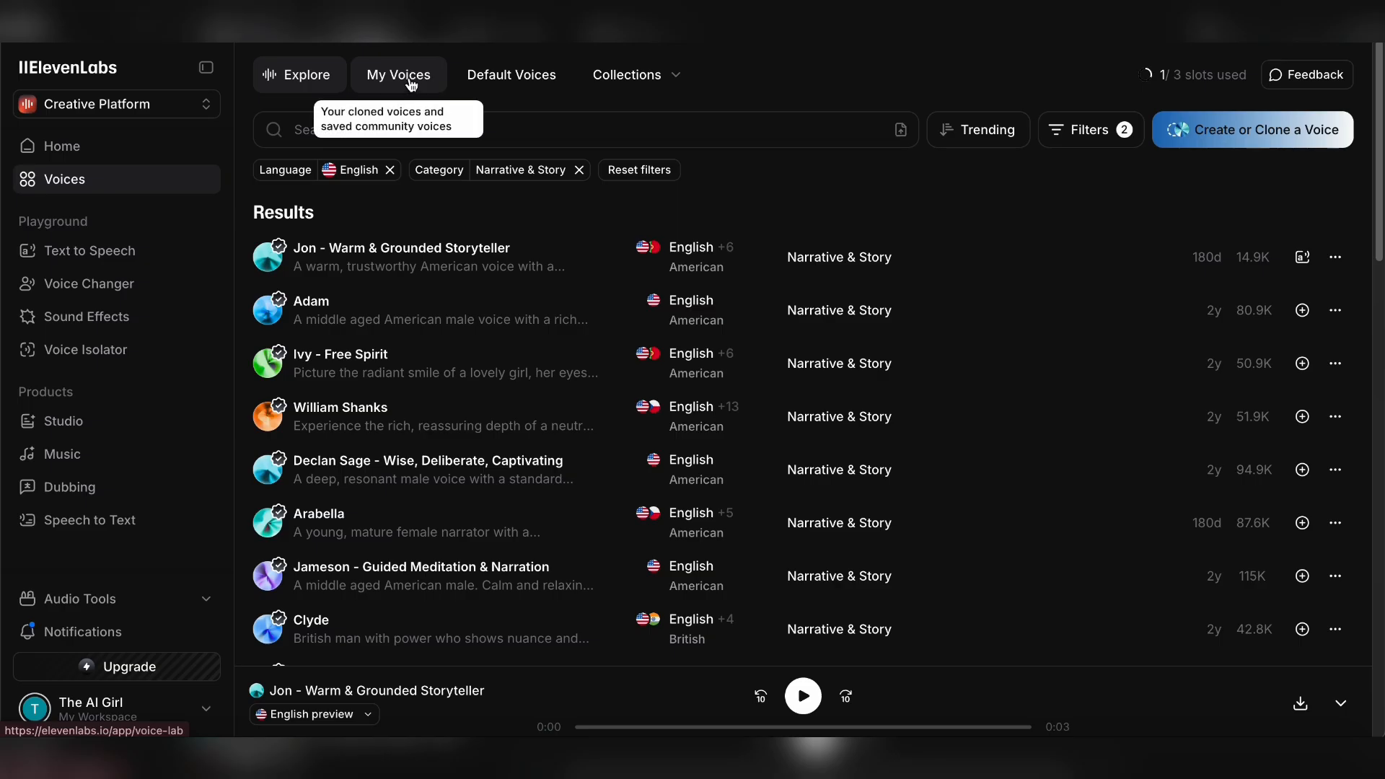
left_click(411, 83)
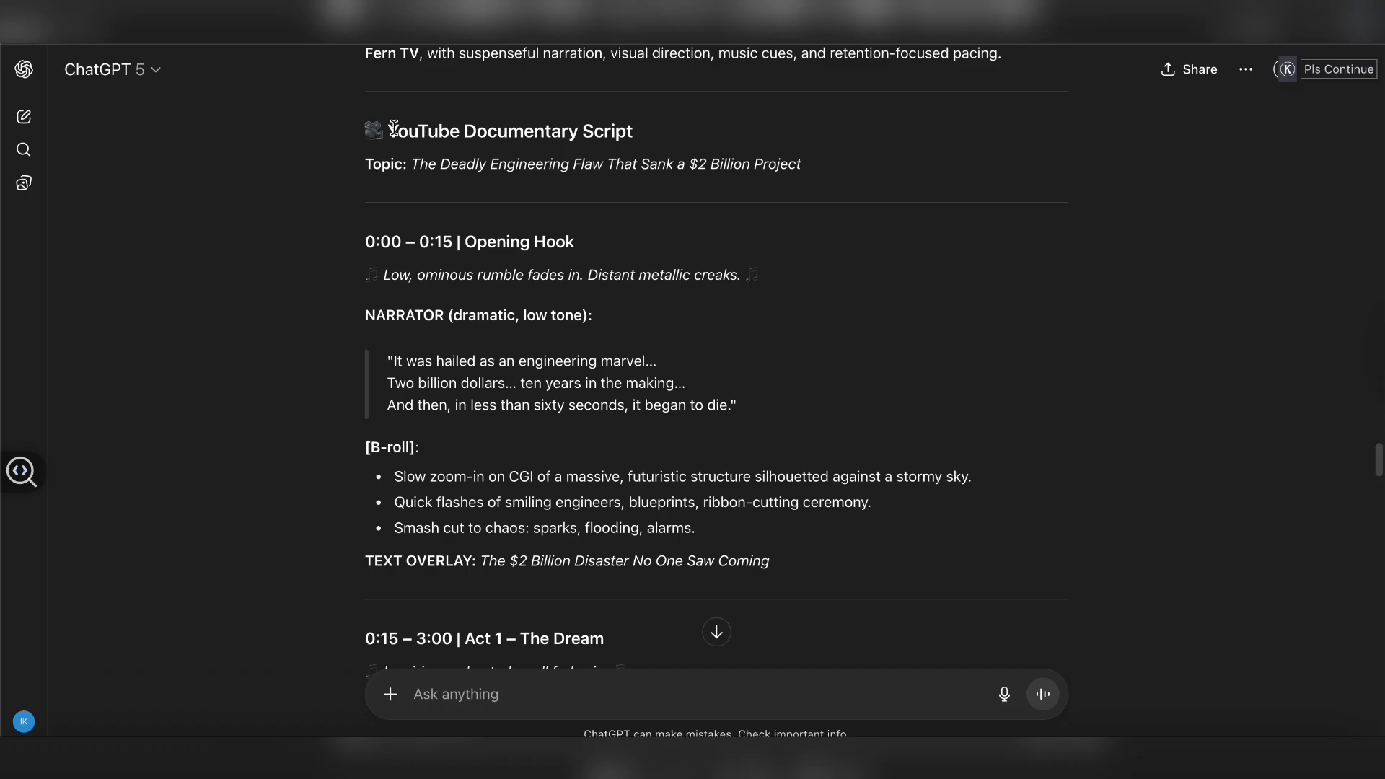
Step: Switch to ChatGPT and select the documentary script text from its Opening Hook onward
left_click_drag(390, 129, 802, 163)
left_click_drag(365, 238, 778, 355)
scroll(433, 274, "down", 3)
scroll(487, 300, "down", 8)
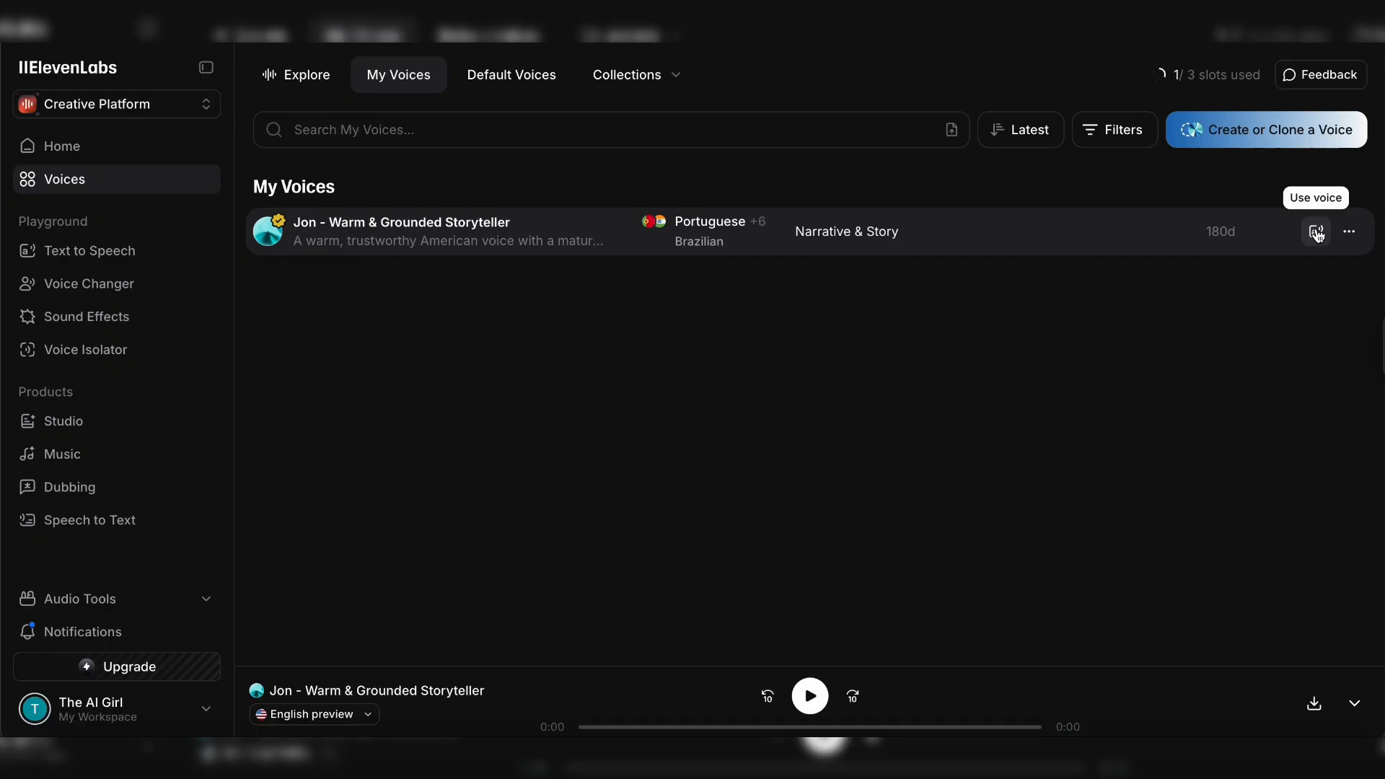
Step: Use the saved Jon - Warm & Grounded Storyteller voice in ElevenLabs for text to speech and paste in the copied script
left_click(1317, 233)
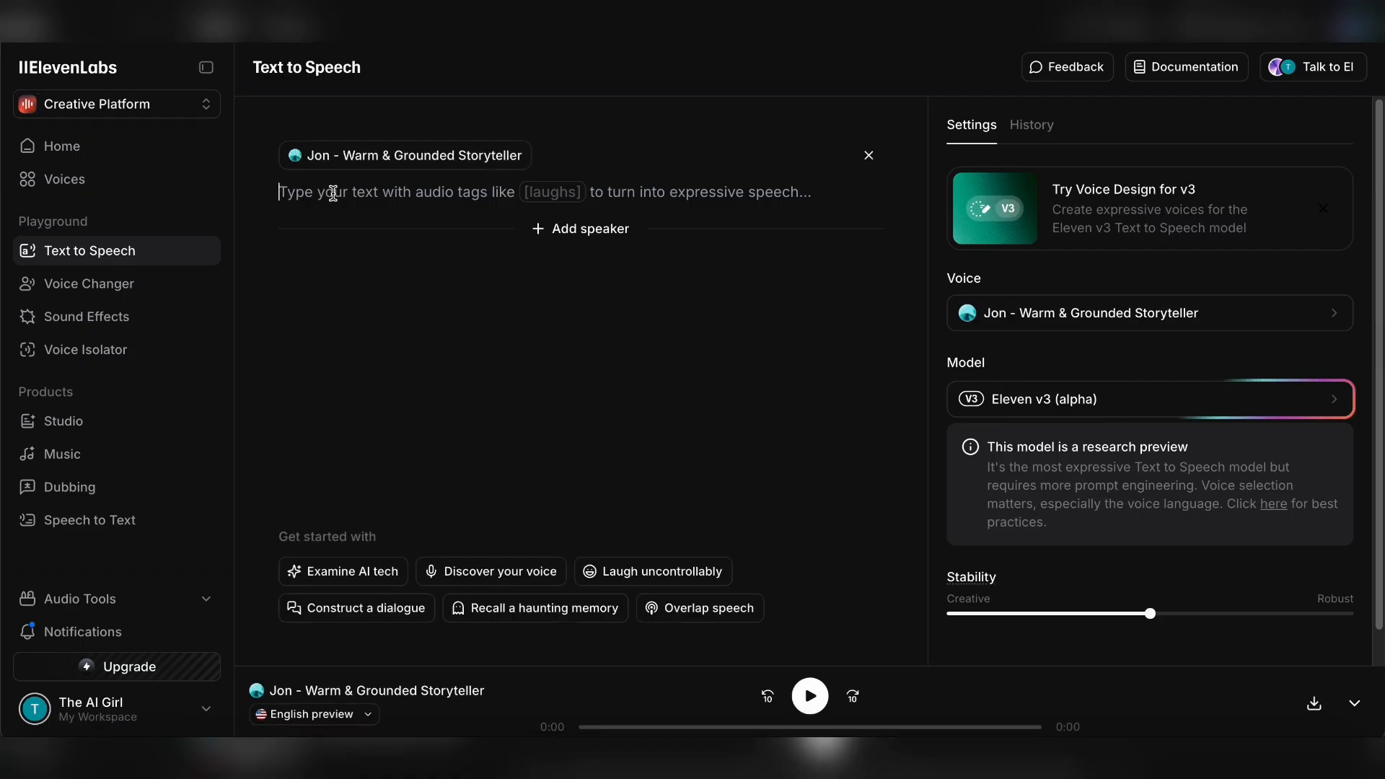
left_click(334, 193)
key("ctrl+v")
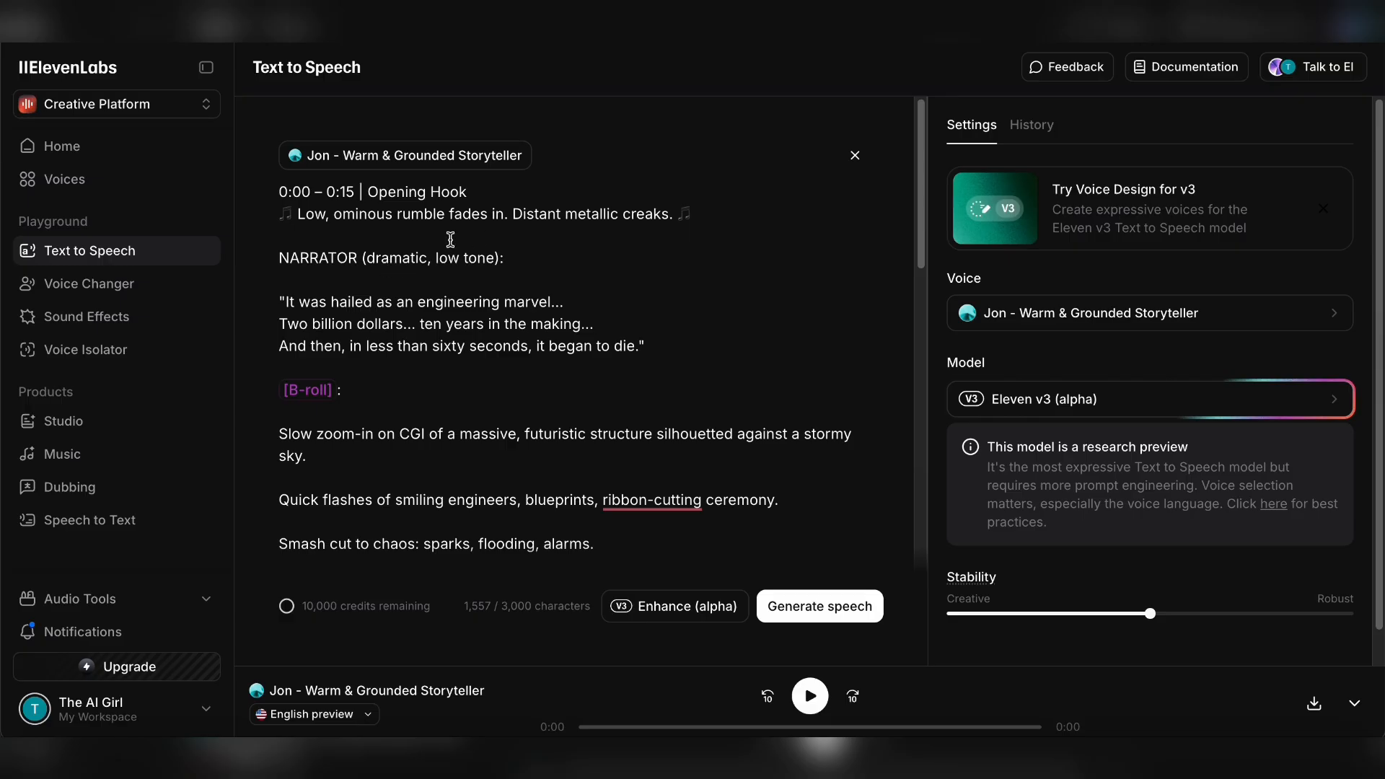
Step: Go through the pasted script and download the speech generated from its narrator lines
scroll(451, 239, "down", 5)
scroll(475, 216, "down", 2)
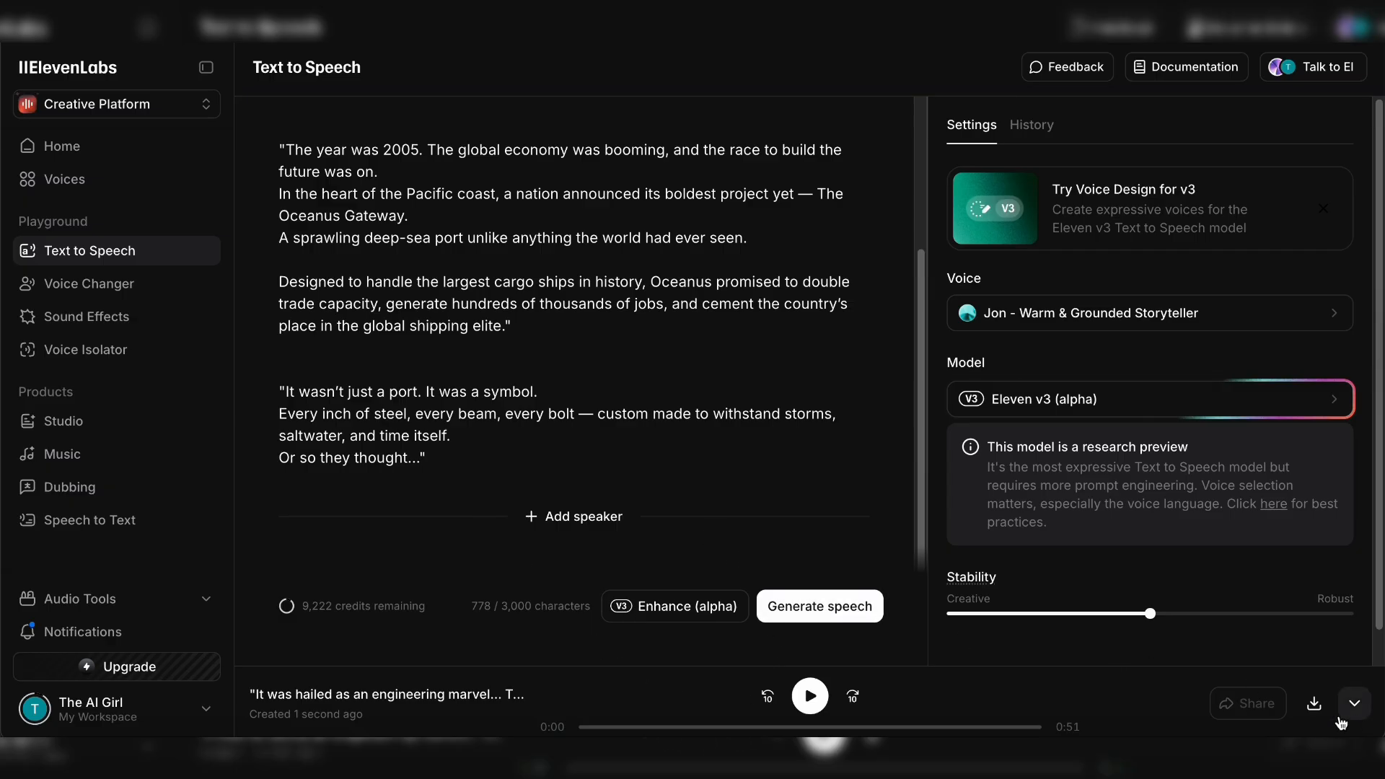
left_click(1315, 706)
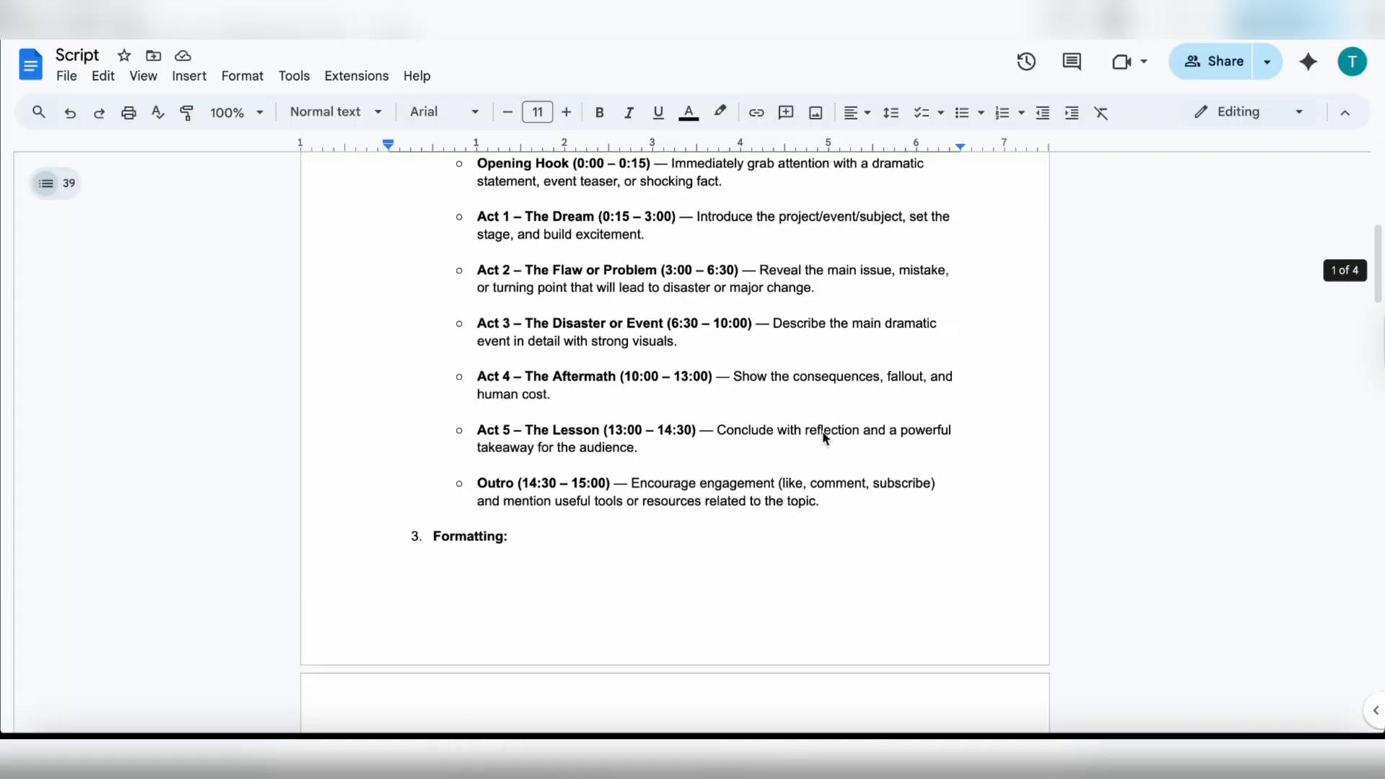
Step: Prepare a ChatGPT request for 10 distinct visual prompts from the script paragraph about the Oceanus Gateway, using the template from the Script document
scroll(821, 430, "down", 10)
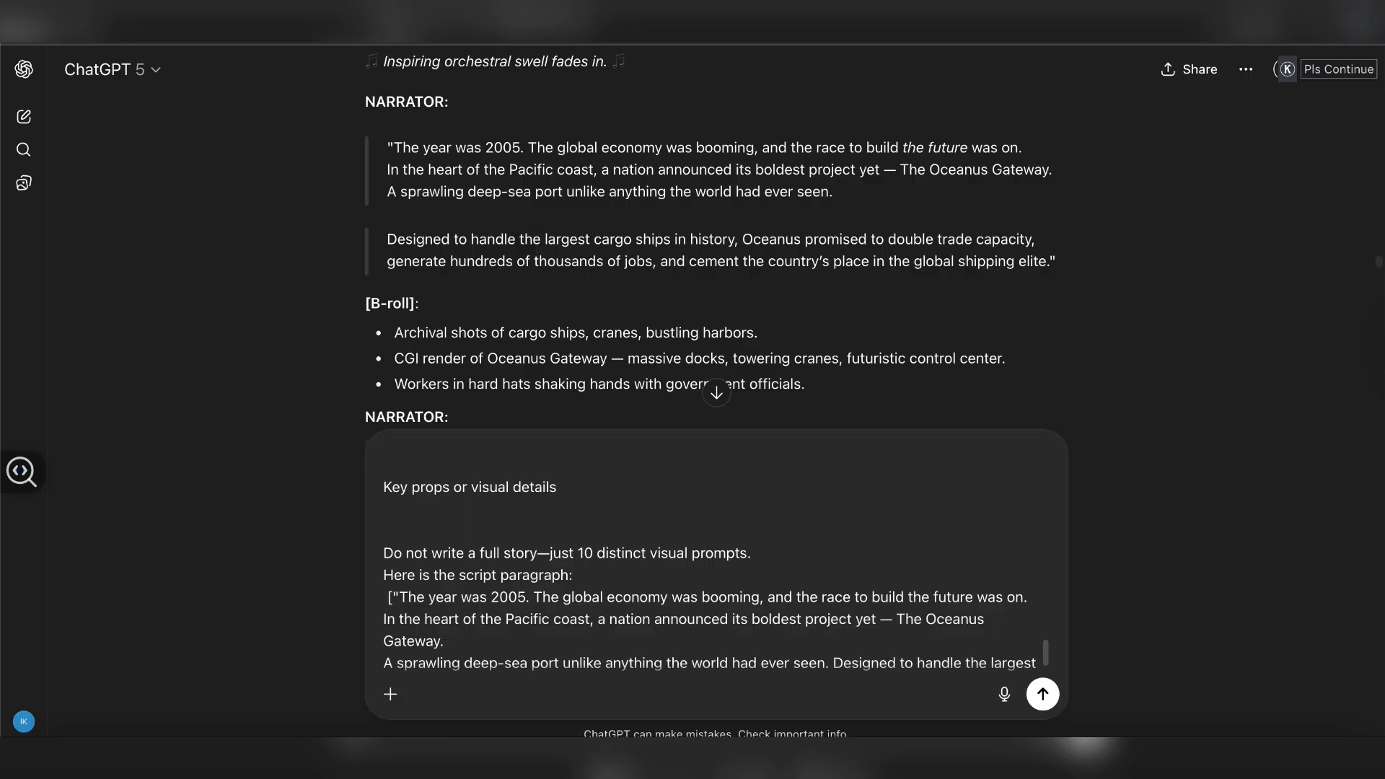
scroll(890, 674, "down", 1)
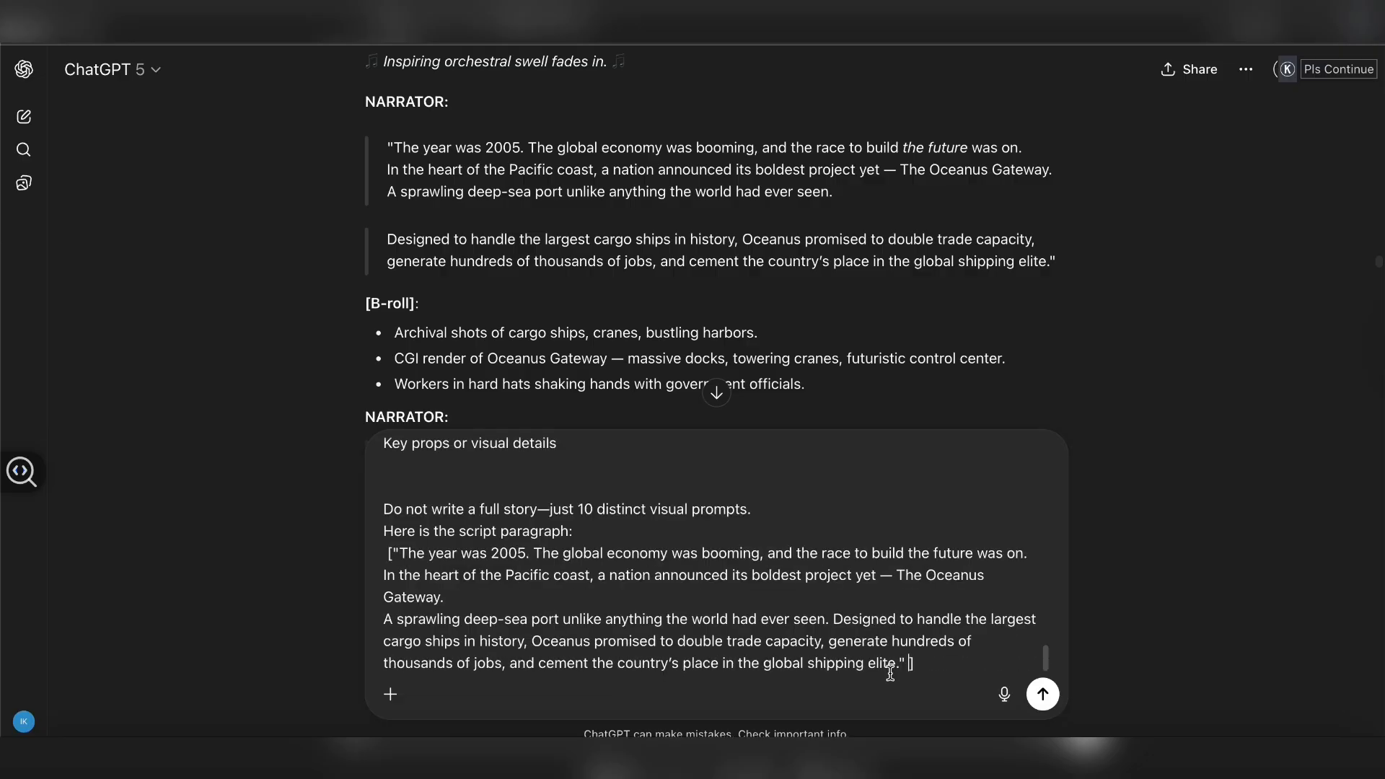
scroll(863, 692, "down", 1)
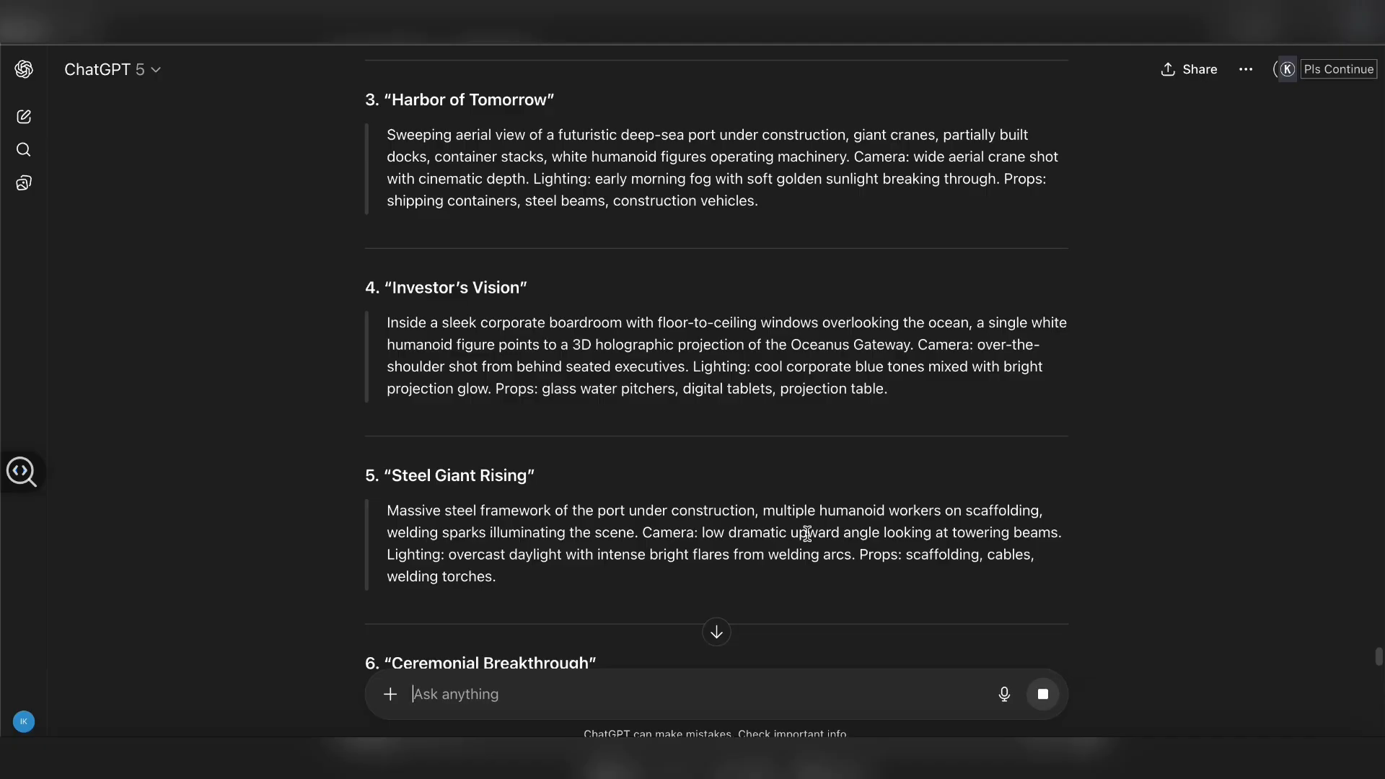
Step: Look through the cinematic scene prompts that ChatGPT wrote for the script paragraph
scroll(751, 544, "down", 3)
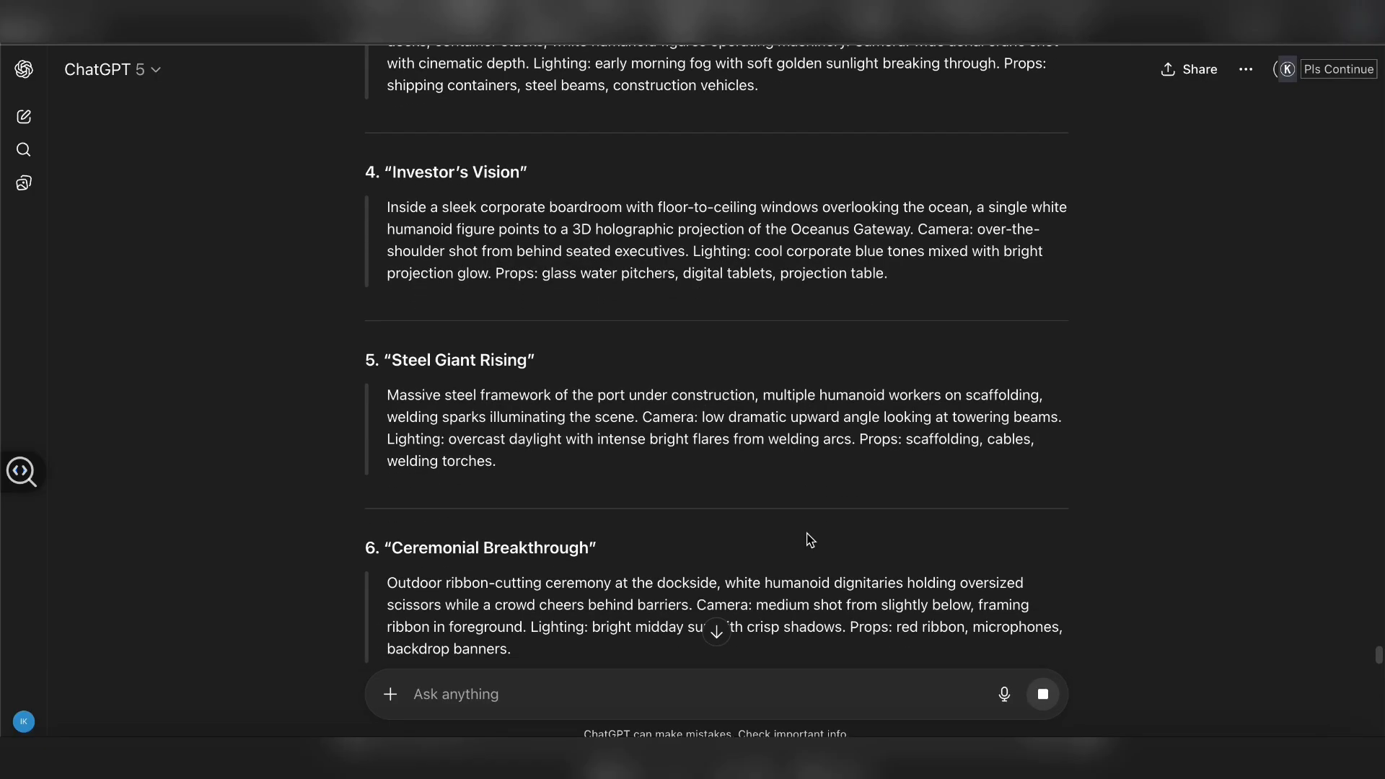
scroll(809, 538, "down", 12)
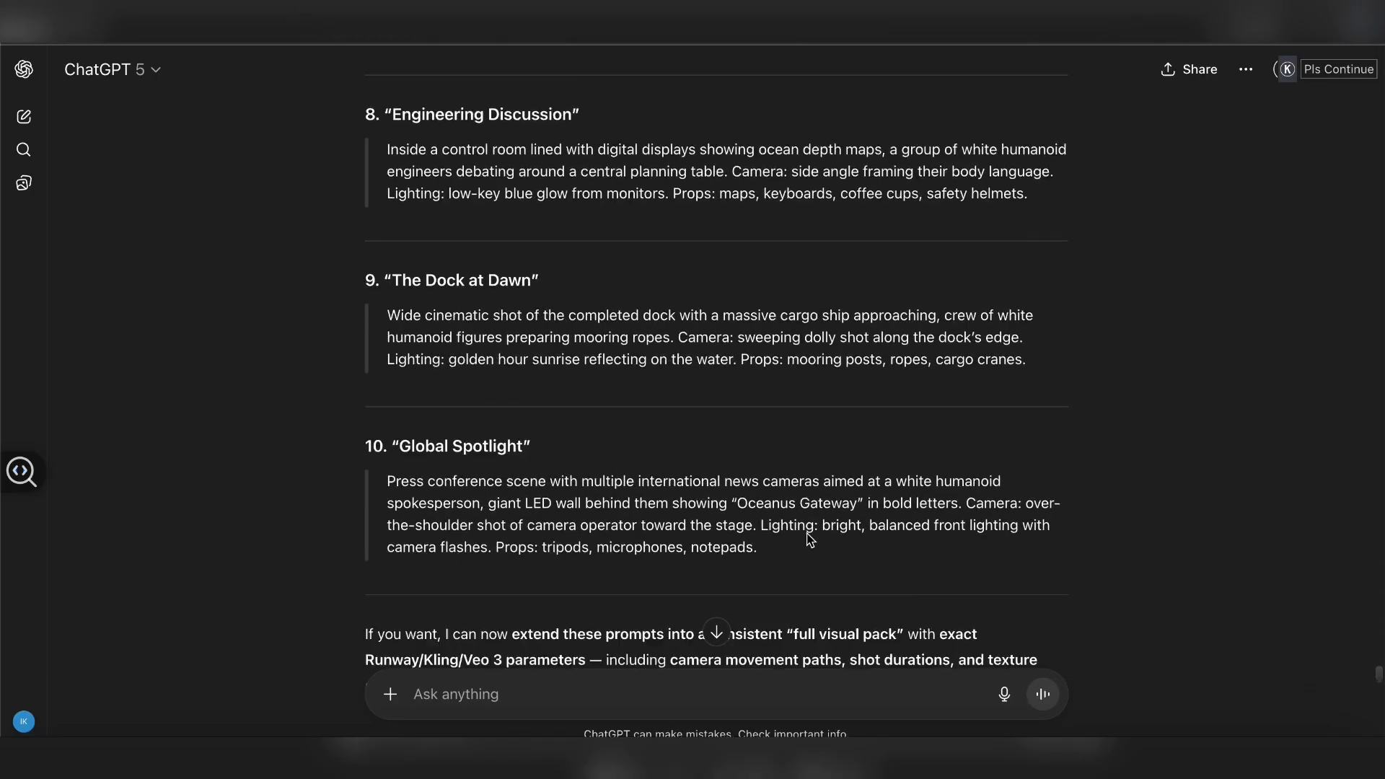
scroll(810, 541, "up", 3)
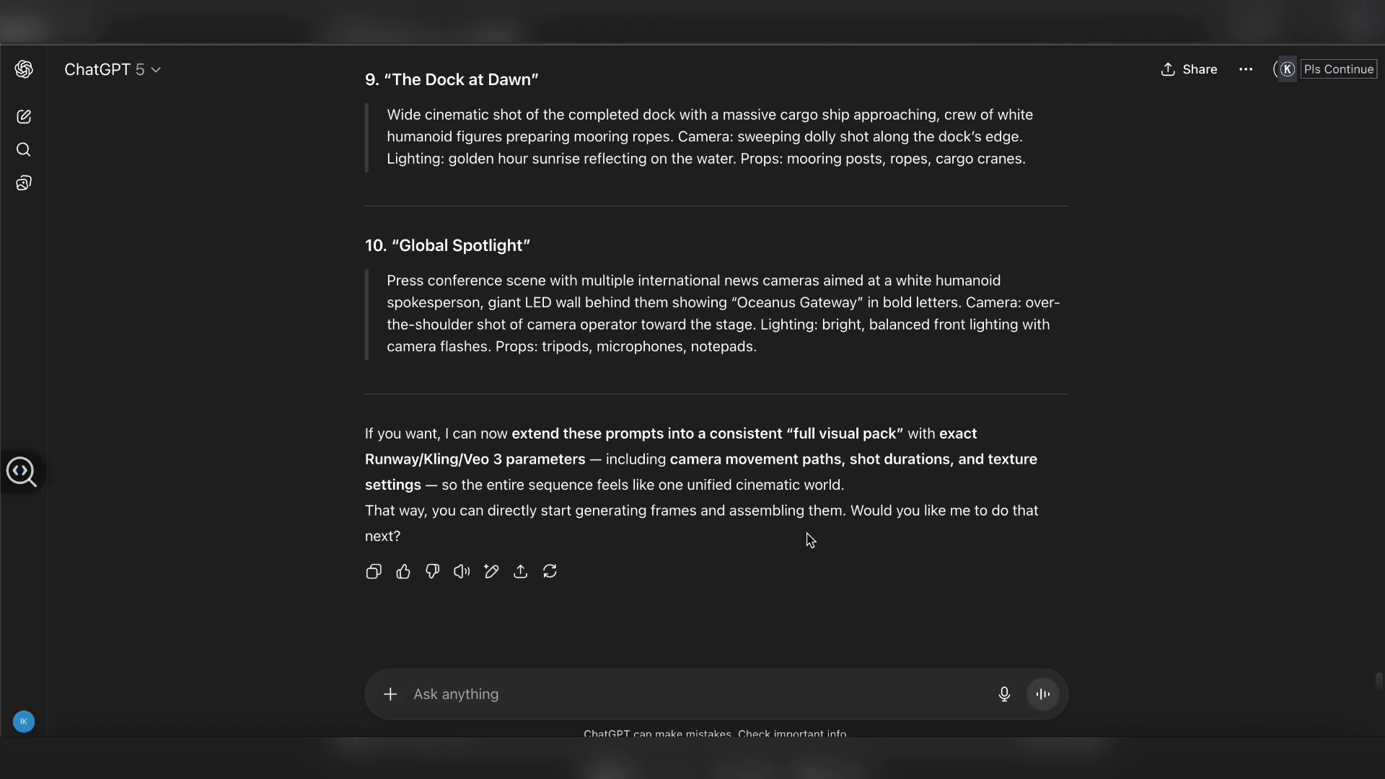
scroll(808, 534, "up", 9)
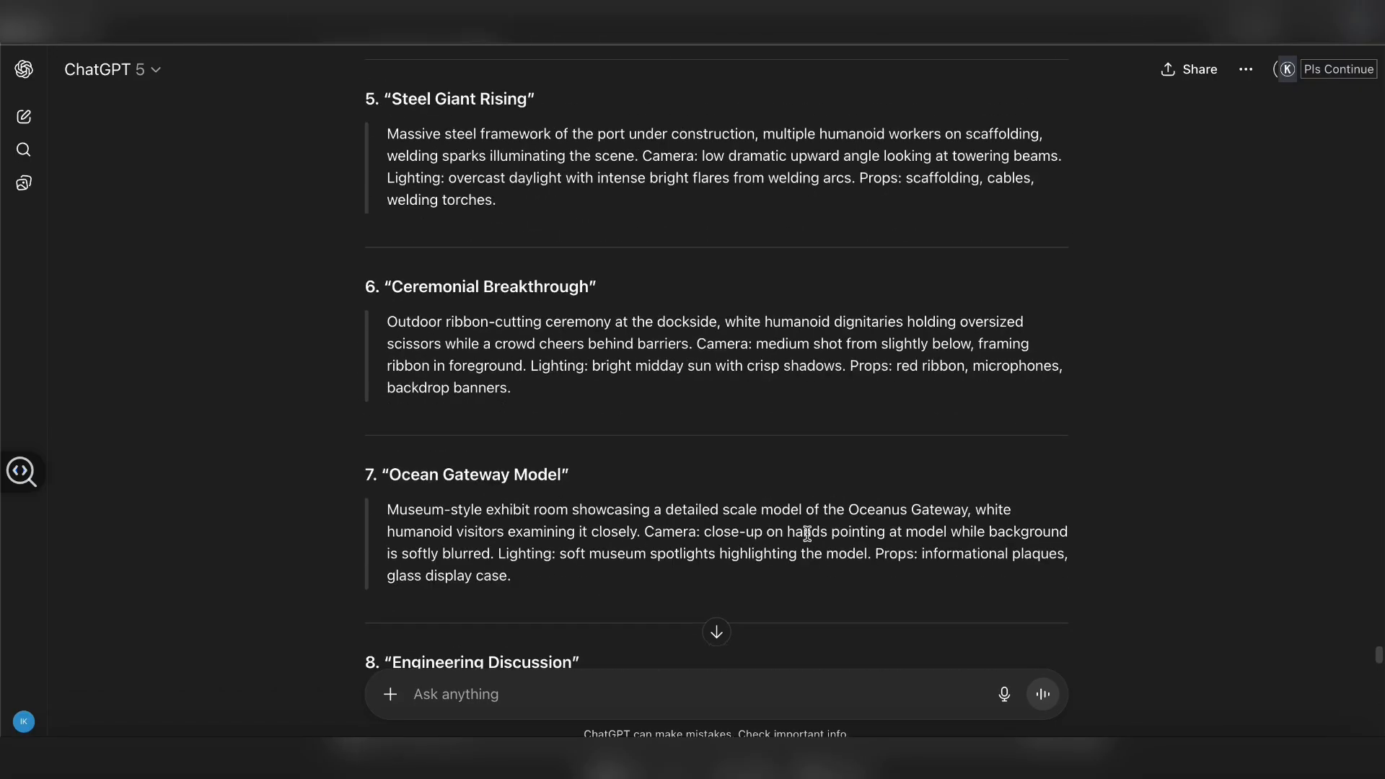
scroll(807, 538, "up", 1)
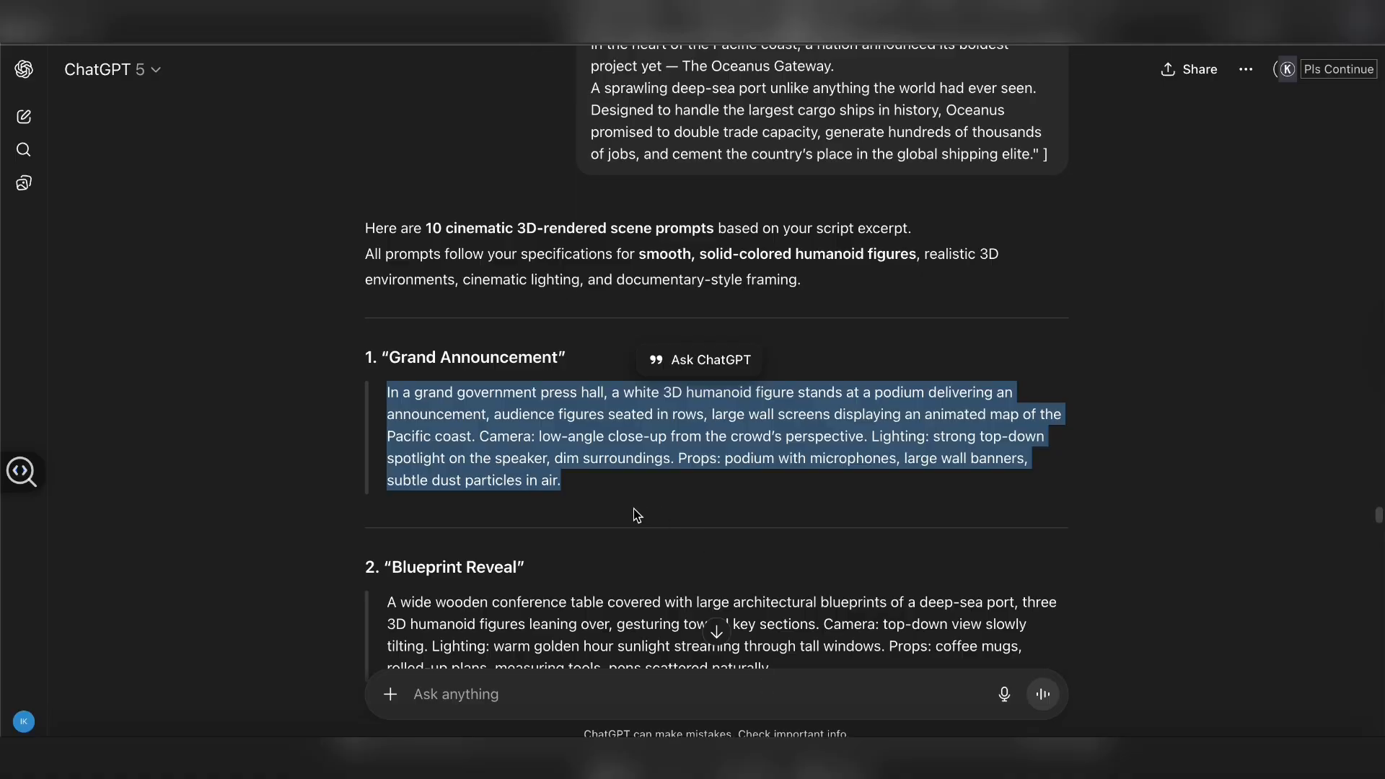
Step: Copy the "Grand Announcement" scene prompt and submit it in a new chat to generate the image in 16:9 aspect ratio
left_click(388, 398)
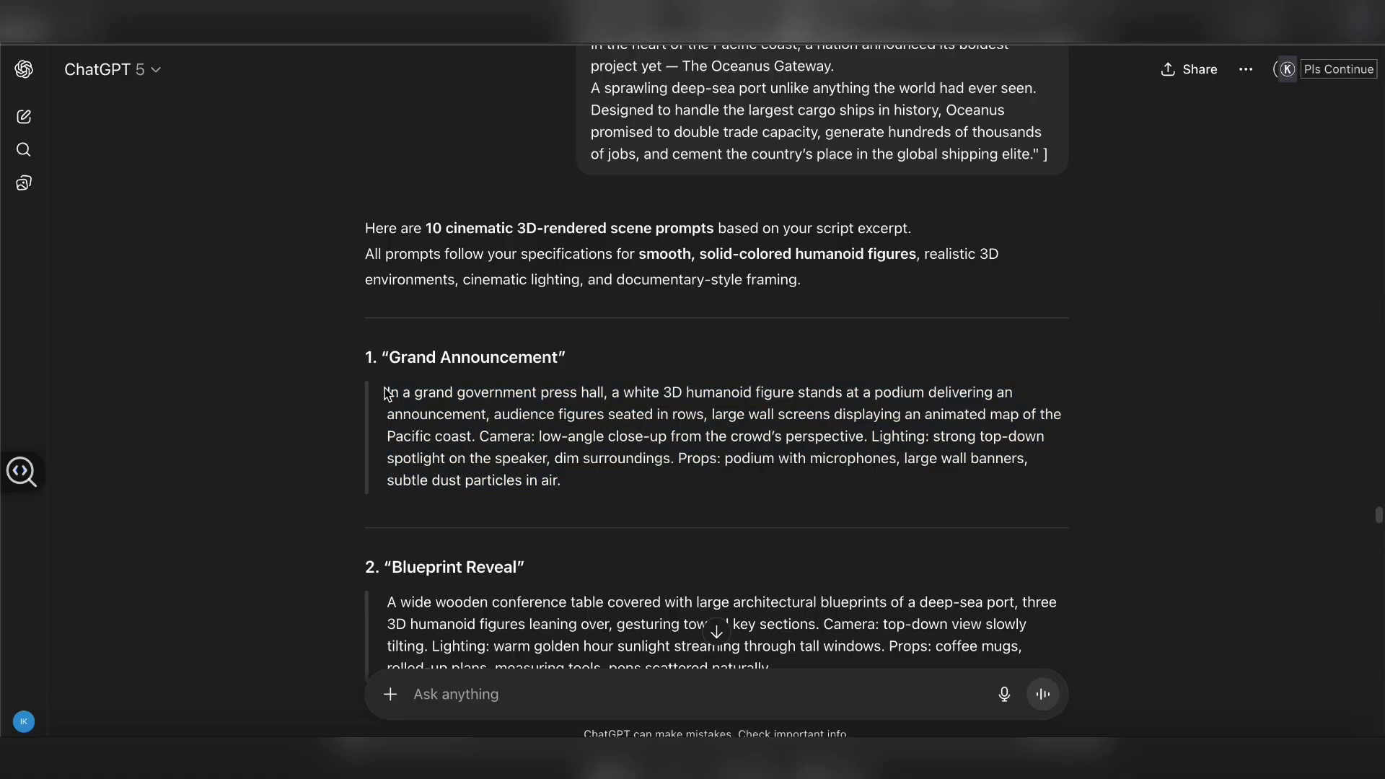
left_click_drag(387, 395, 574, 489)
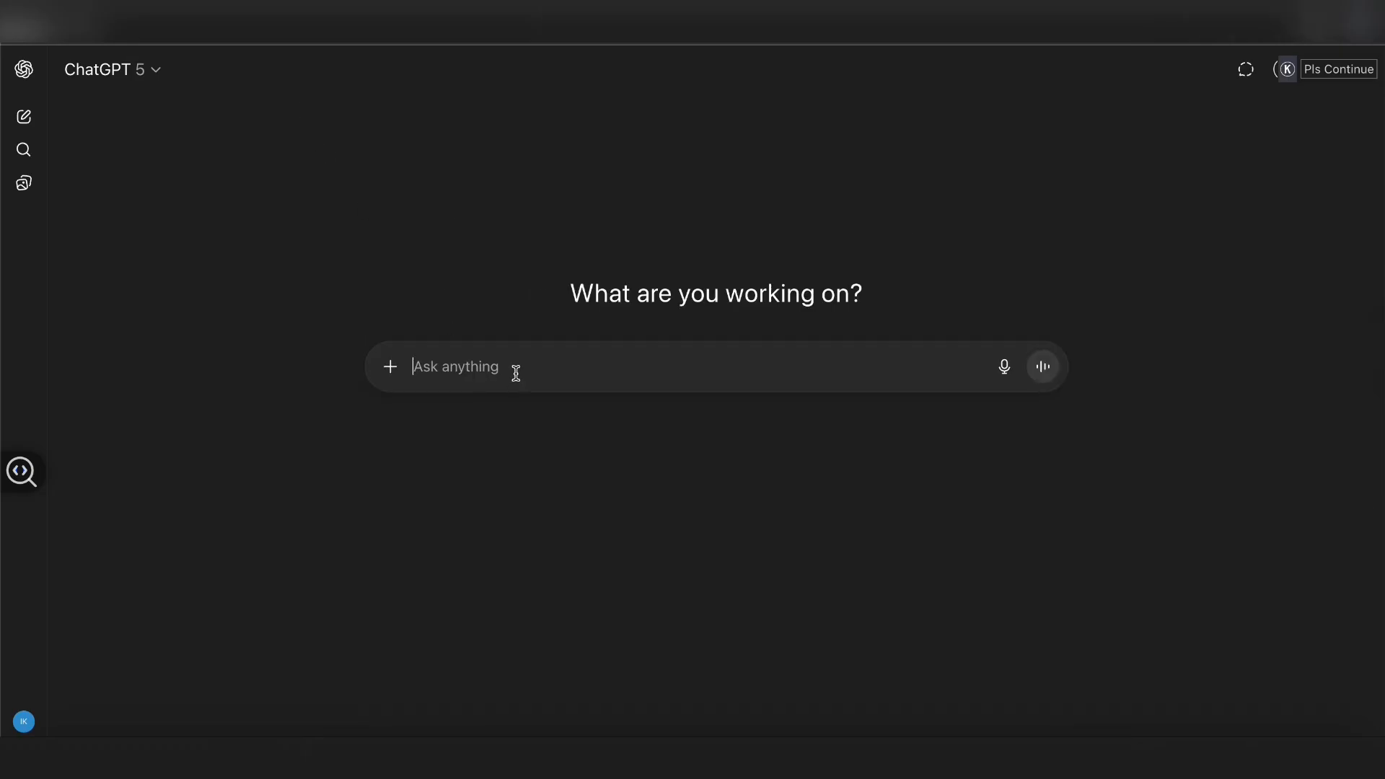
type("In a grand government press hall, a white 3D humanoid figure stands at a podium delivering an announcement, audience figures seated in rows, large wall screens displaying an animated map of the Pacific coast. Camera: low-angle close-up from the crowd’s perspective. Lighting: strong top-down spotlight on the speaker, dim surroundings. Props: podium with microphones, large wall banners, subtle dust particles in air. generate this image in 16:9 aspect ratio")
key("Return")
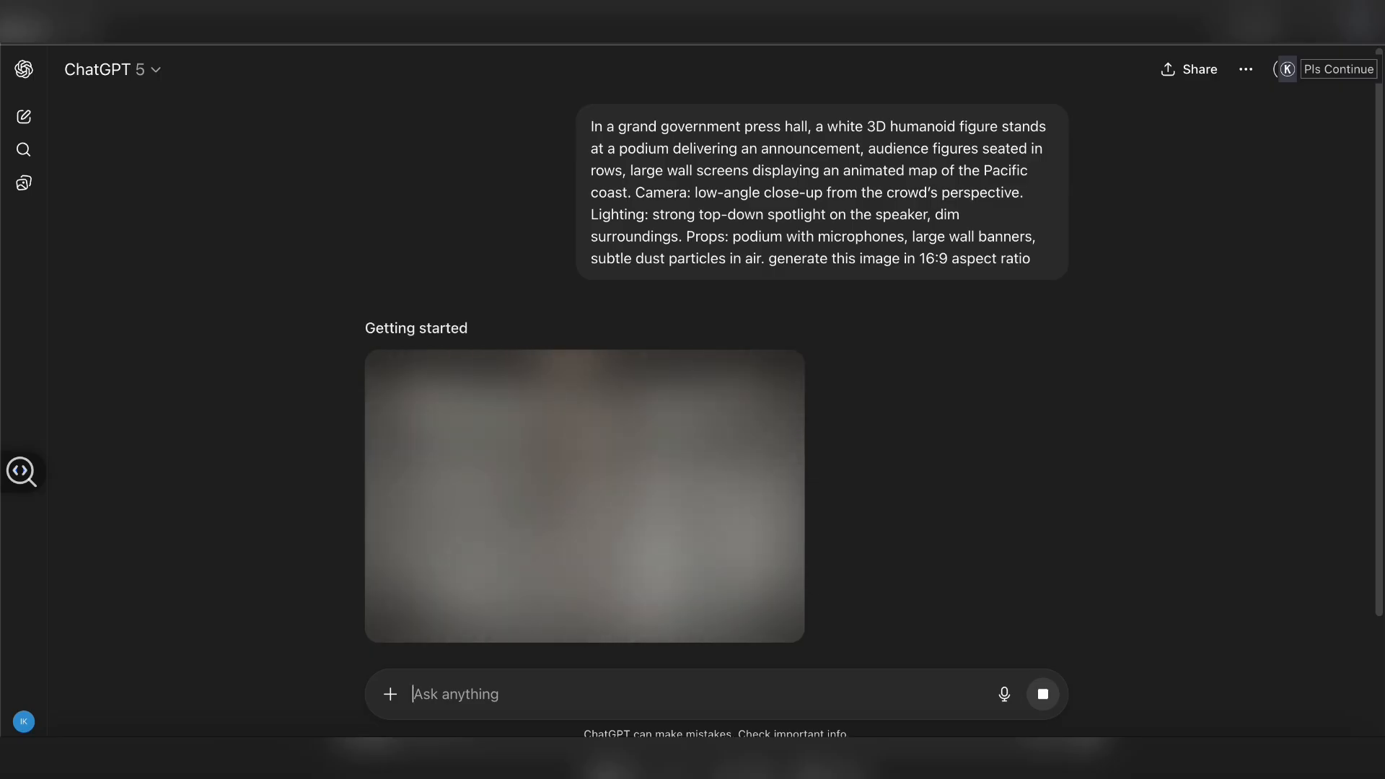
Step: View the generated podium image and enter the "Blueprint Reveal" scene prompt about the conference table with deep-sea port blueprints
scroll(853, 480, "down", 1)
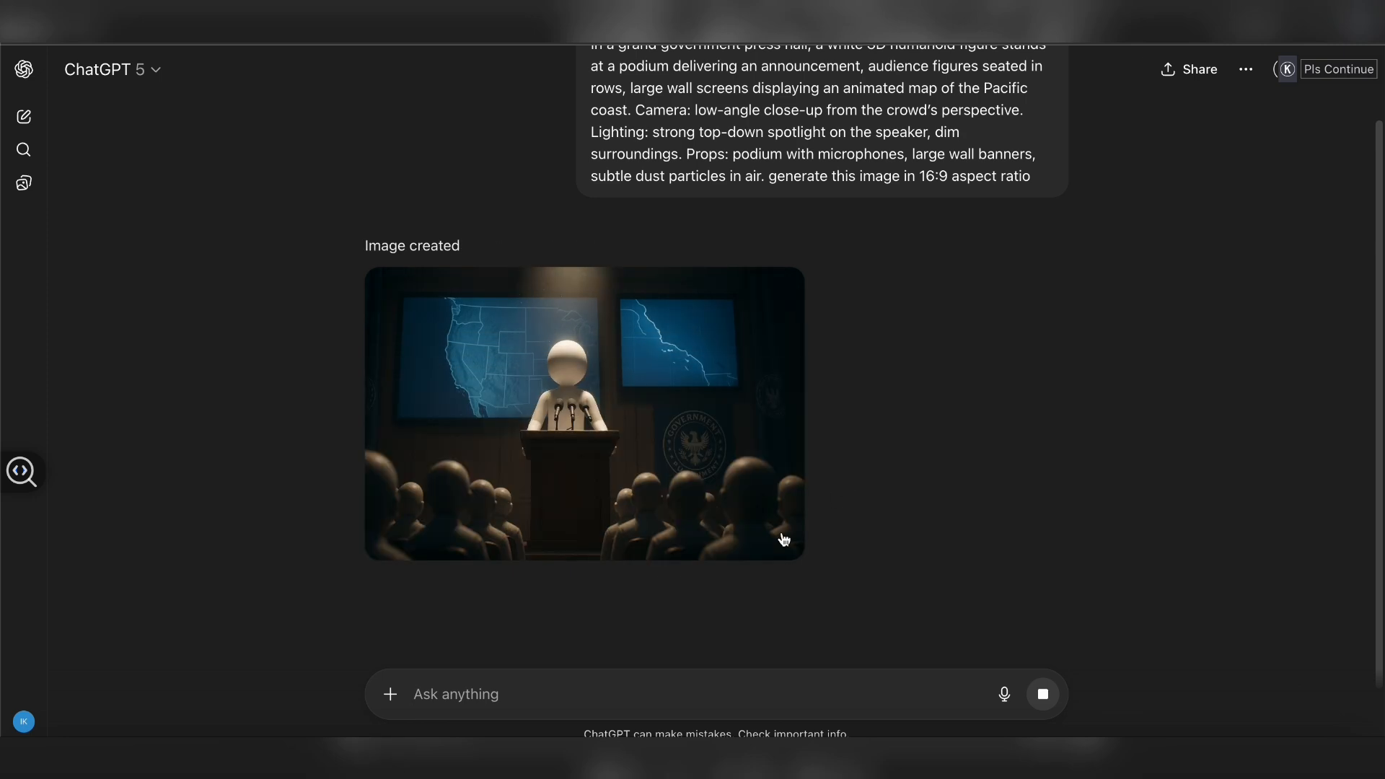
type("A wide wooden conference table covered with large architectural blueprints of a deep-sea port, three 3D humanoid figures leaning over, gesturing toward key sections. Camera: top-down view slowly tilting. Lighting: warm golden hour sunlight streaming through tall windows. Props: coffee mugs, rolled-up plans, measuring tools, pens scattered naturally.")
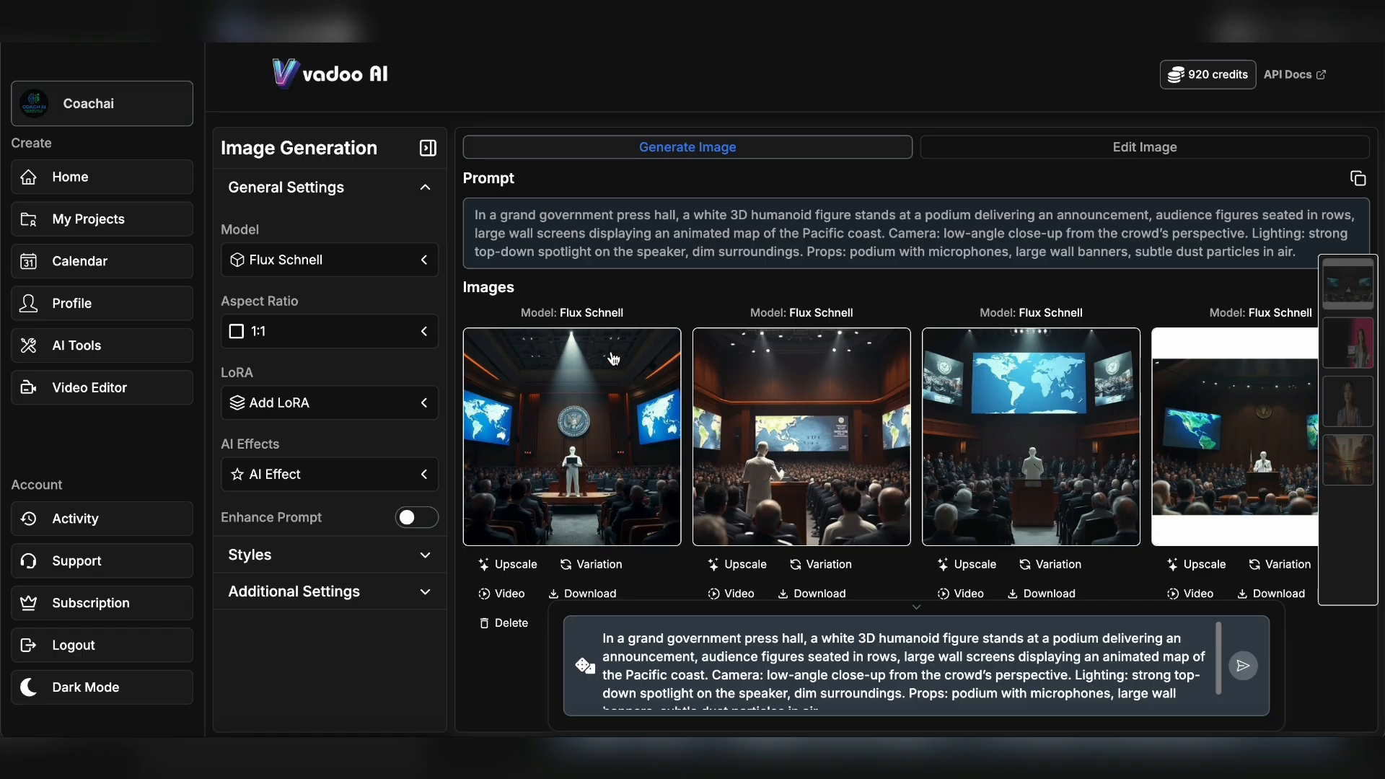
Step: In Vadoo AI, set the image generation aspect ratio to 16:9 and open the model choices
left_click(393, 334)
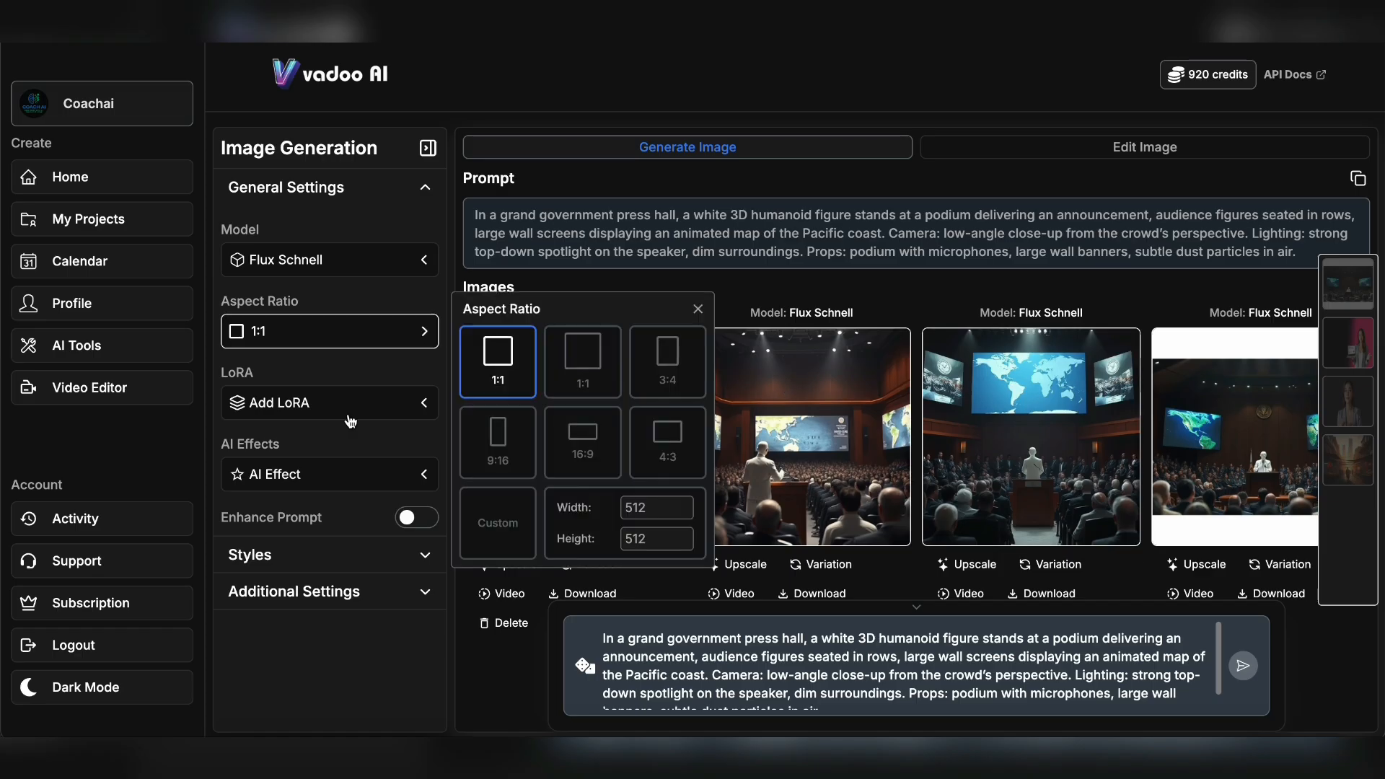
left_click(514, 452)
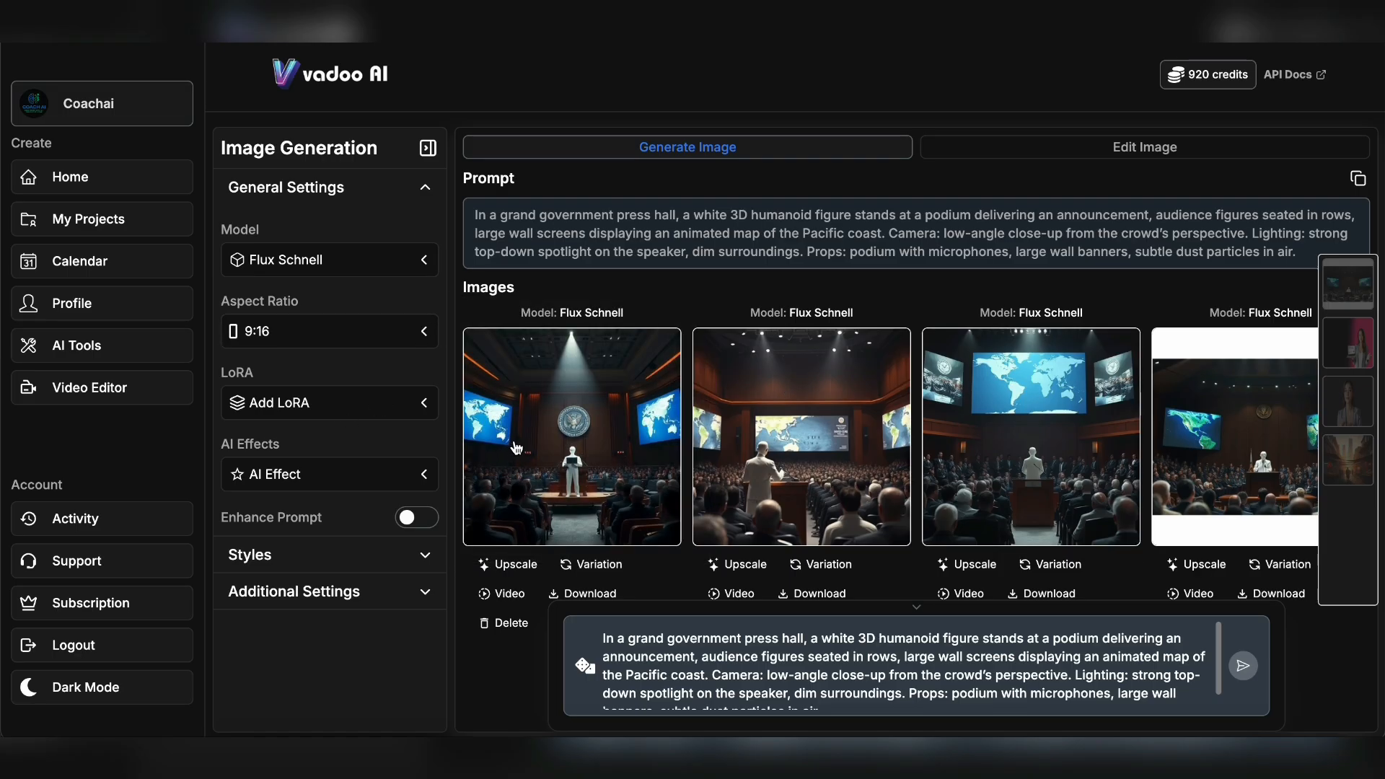
left_click(401, 337)
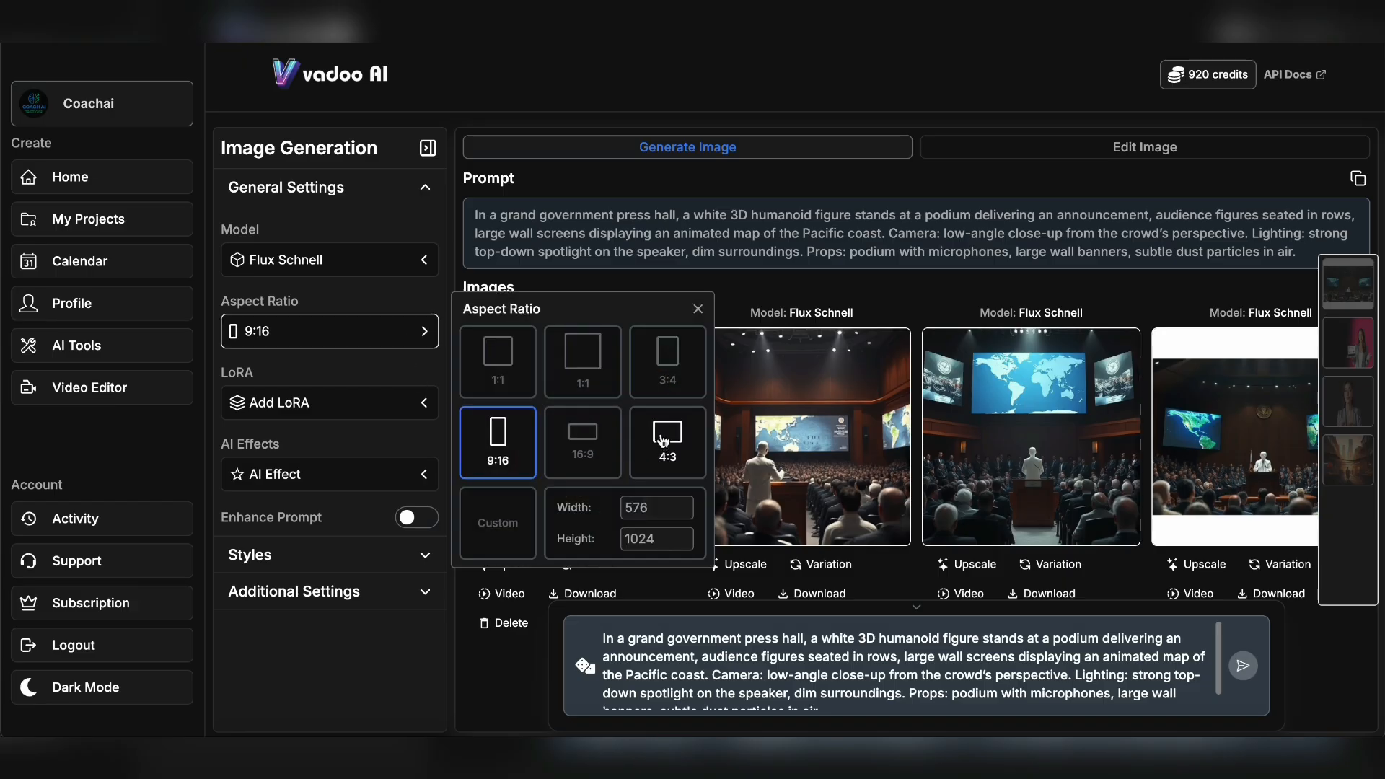
left_click(584, 468)
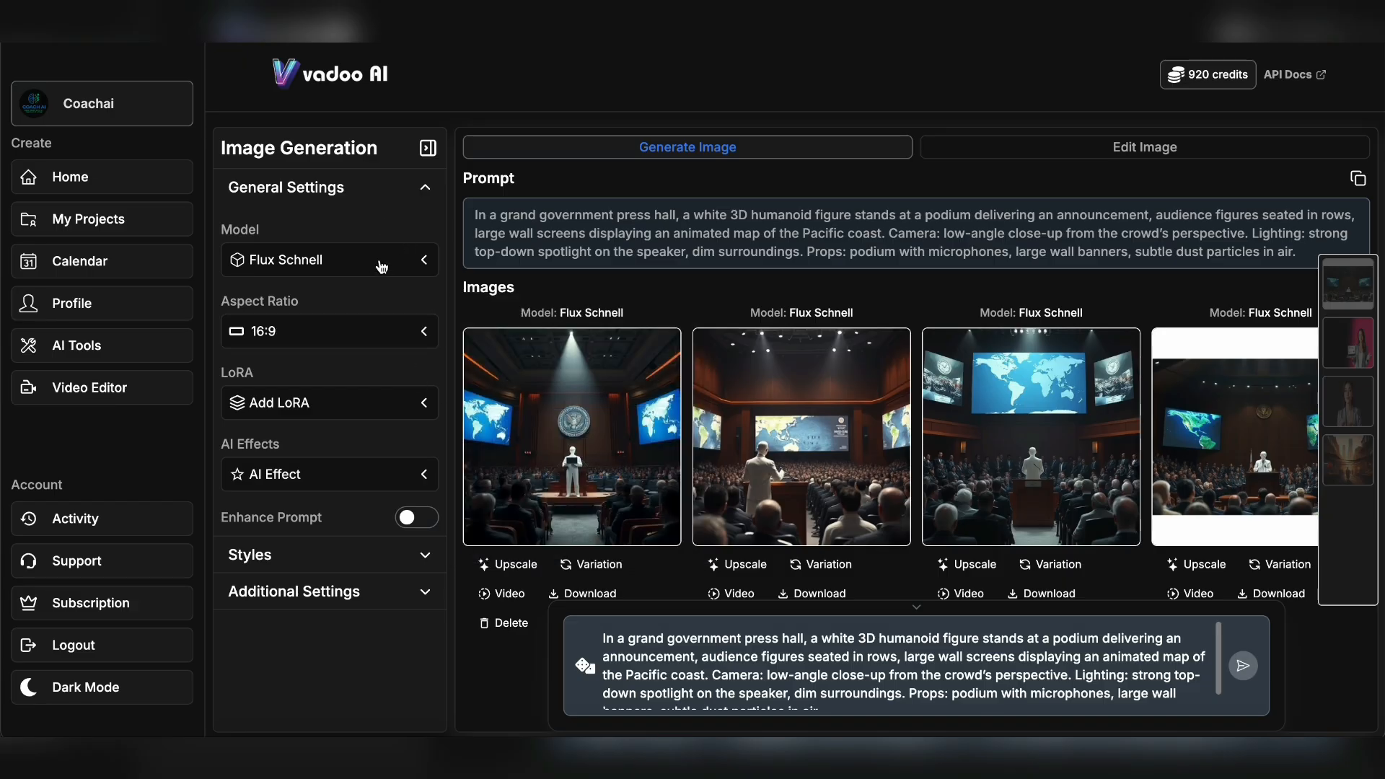
left_click(381, 267)
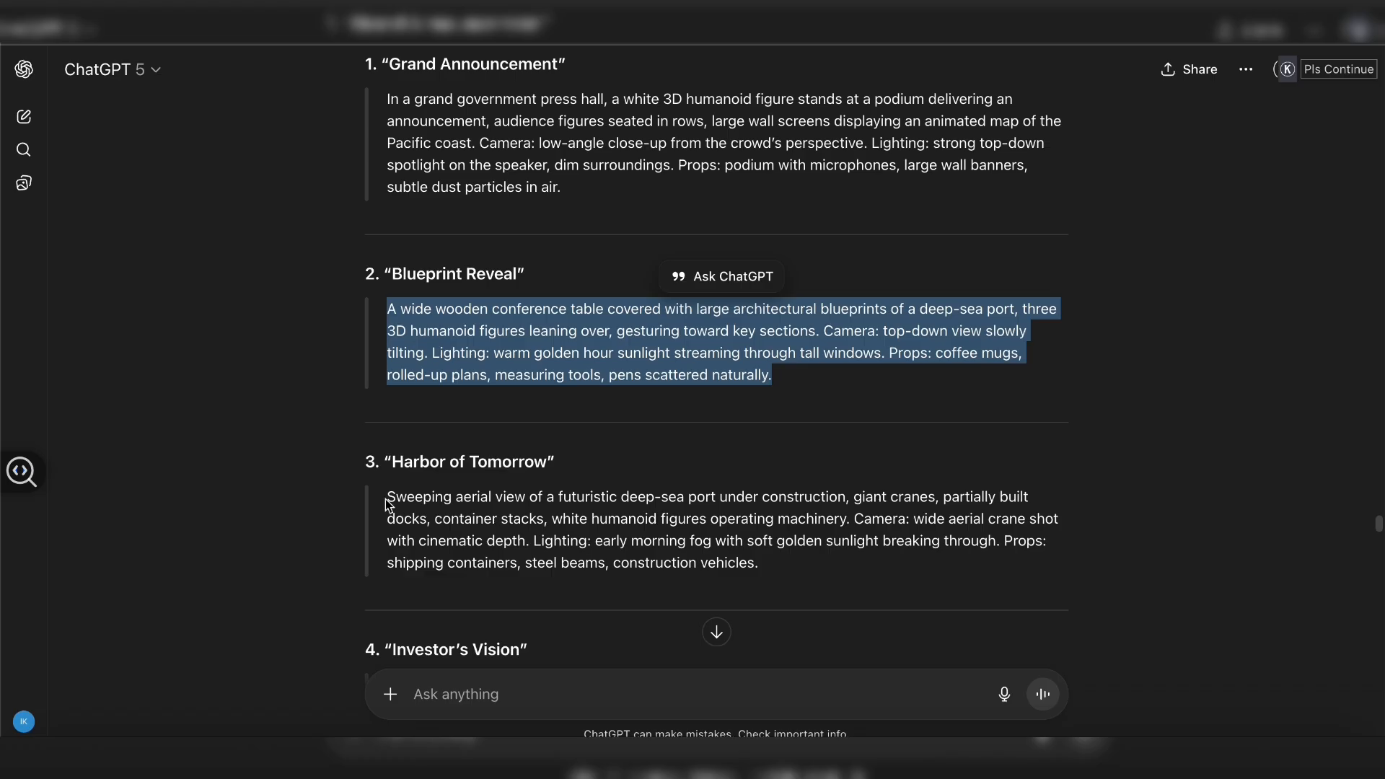
Step: Select the "Harbor of Tomorrow" prompt in ChatGPT, and in Vadoo AI replace the image prompt with the deep-sea port blueprint table scene
left_click_drag(385, 500, 774, 581)
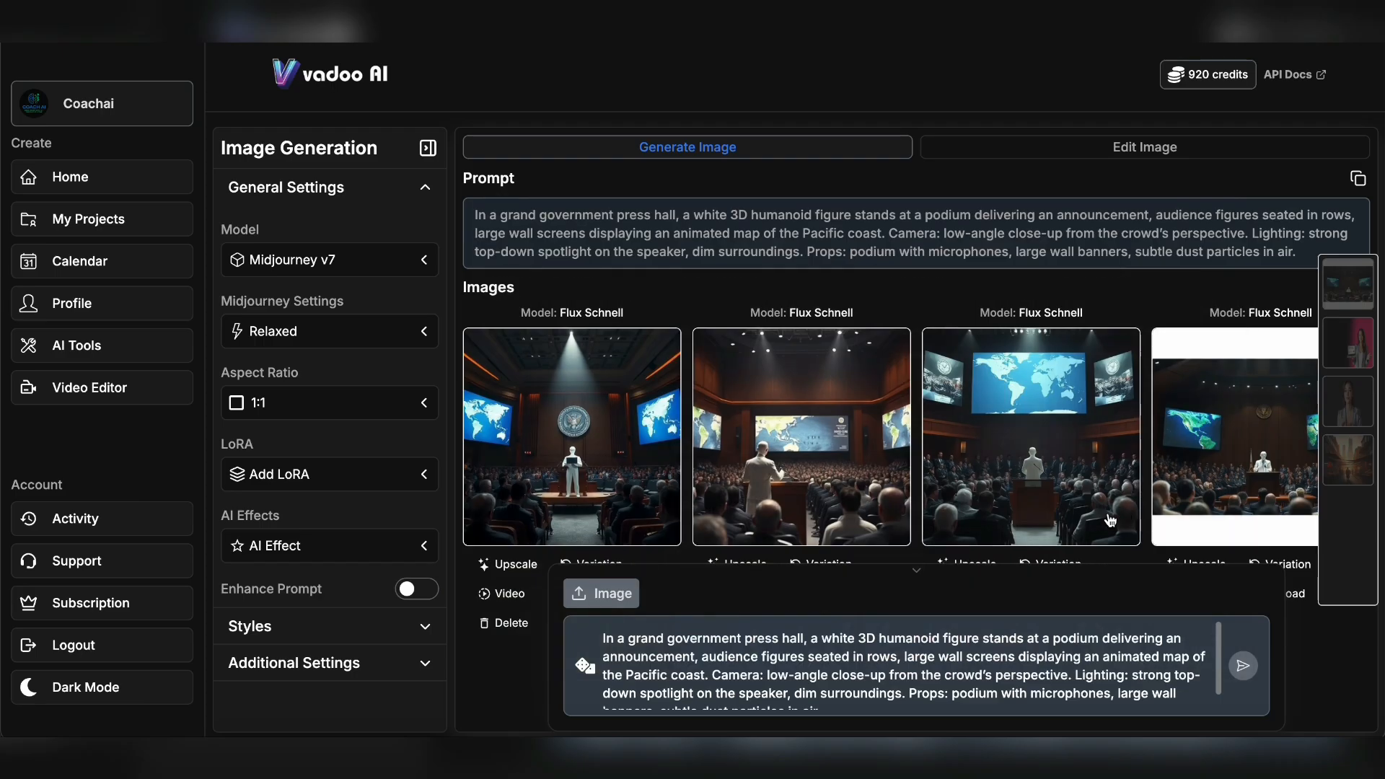
key("ctrl+a")
type("A wide wooden conference table covered with large architectural blueprints of a deep-sea port, three 3D humanoid figures leaning over, gesturing toward key sections. Camera: top-down view slowly tilting. Lighting: warm golden hour sunlight streaming through tall windows. Props: coffee mugs, rolled-up plans, measuring tools, pens scattered naturally.")
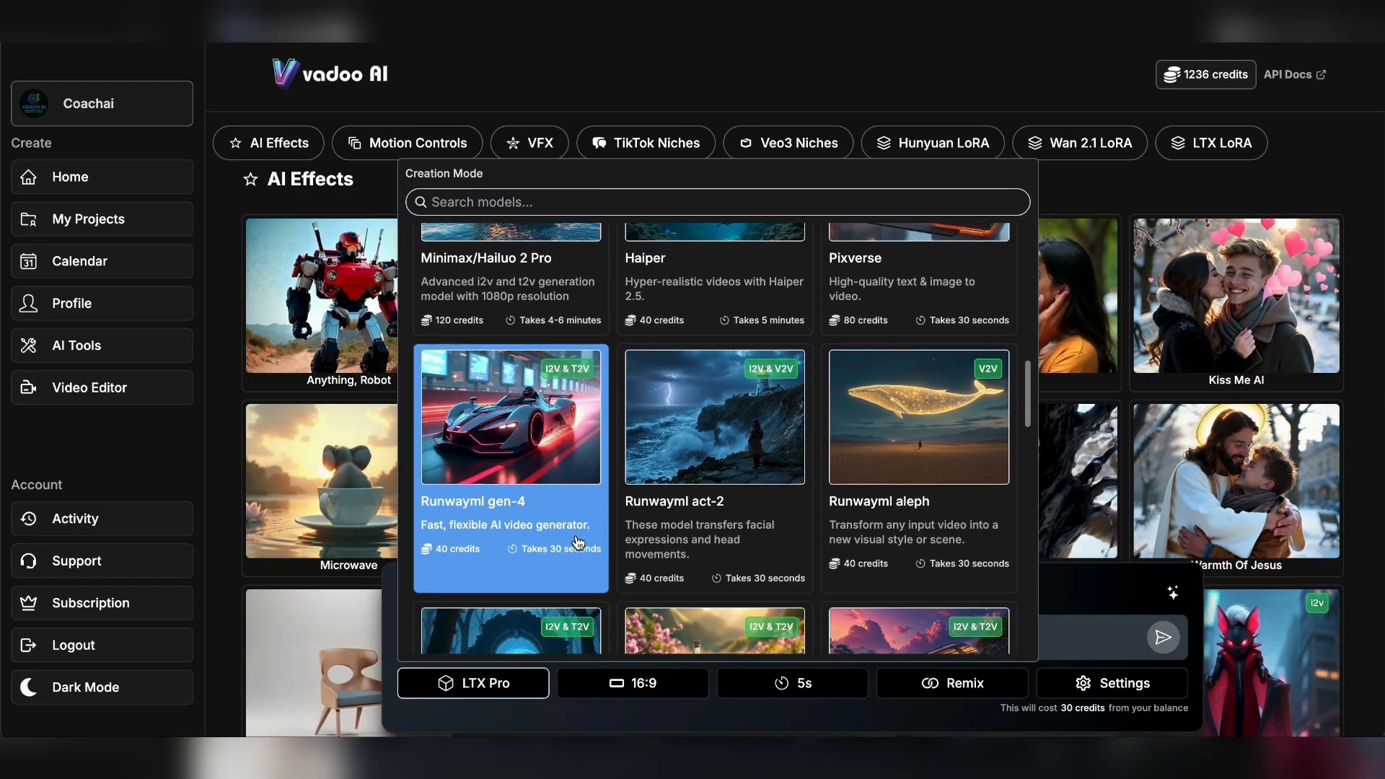
Step: Animate a scene image from the 3d documentary folder with Vadoo AI's LTX Pro video model and play the podium clip
scroll(747, 597, "down", 10)
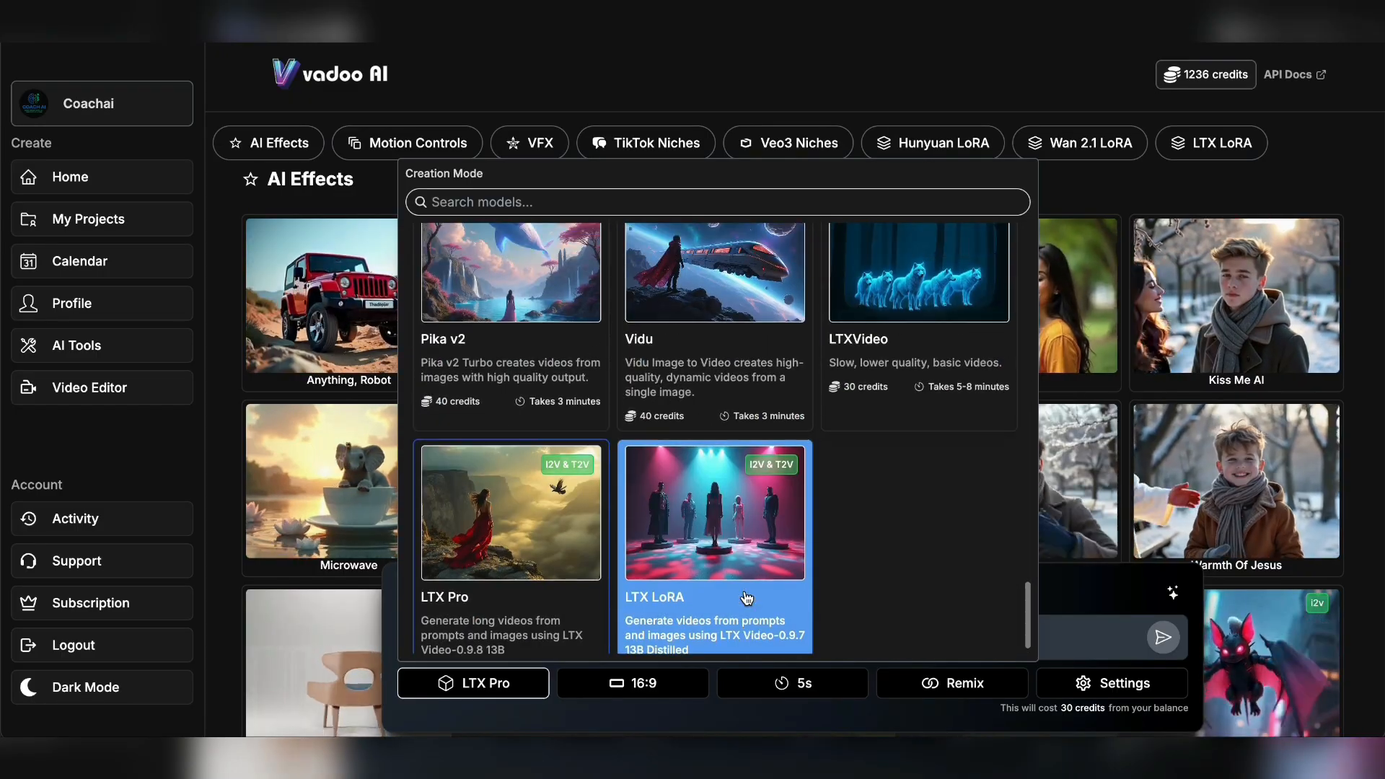
left_click(517, 543)
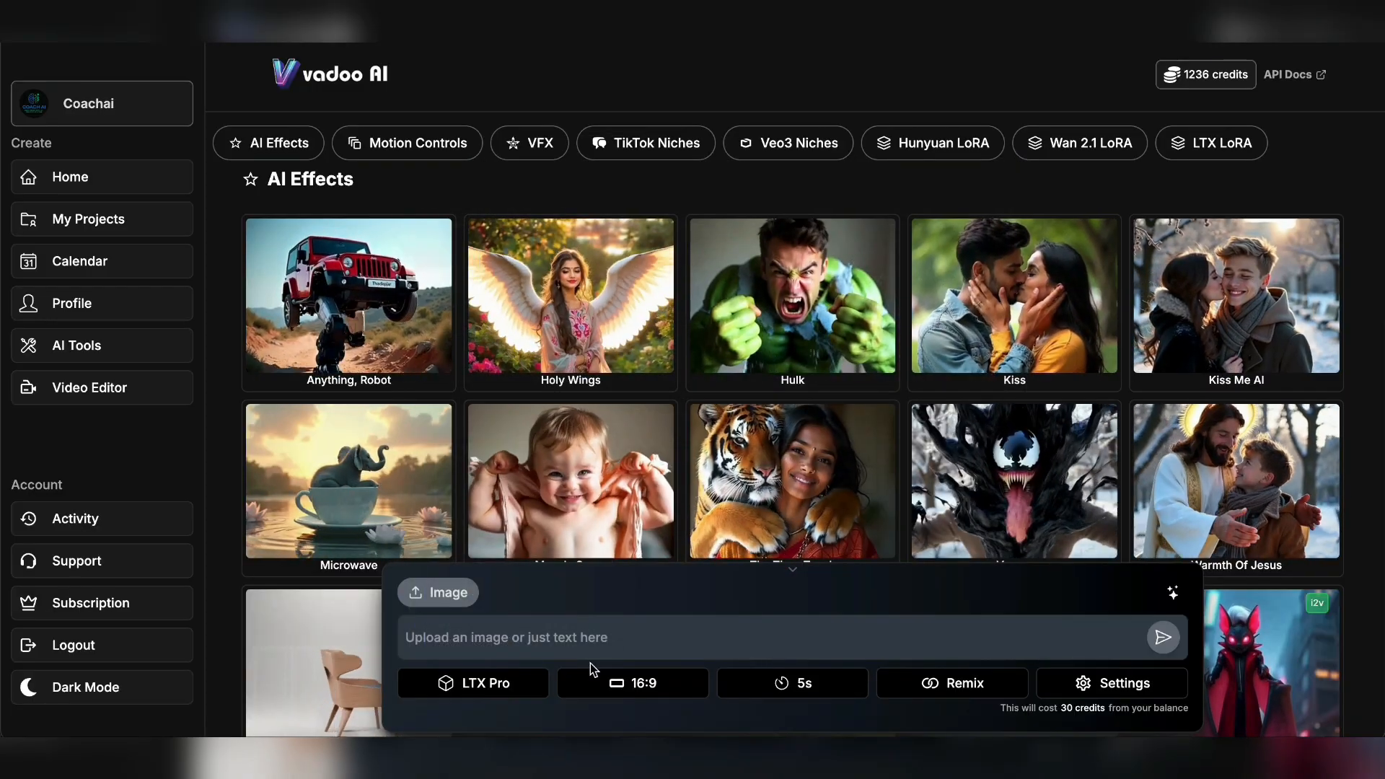
left_click(449, 593)
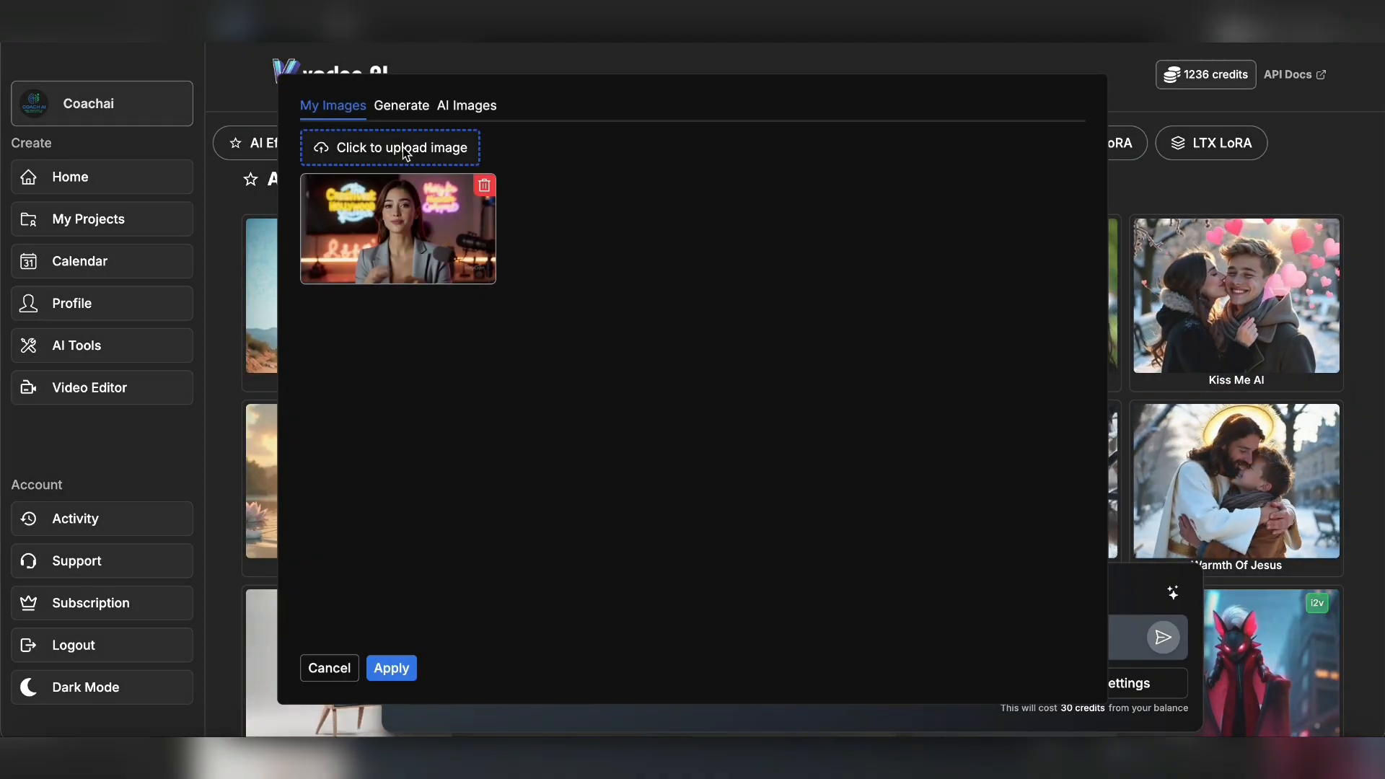
left_click(348, 147)
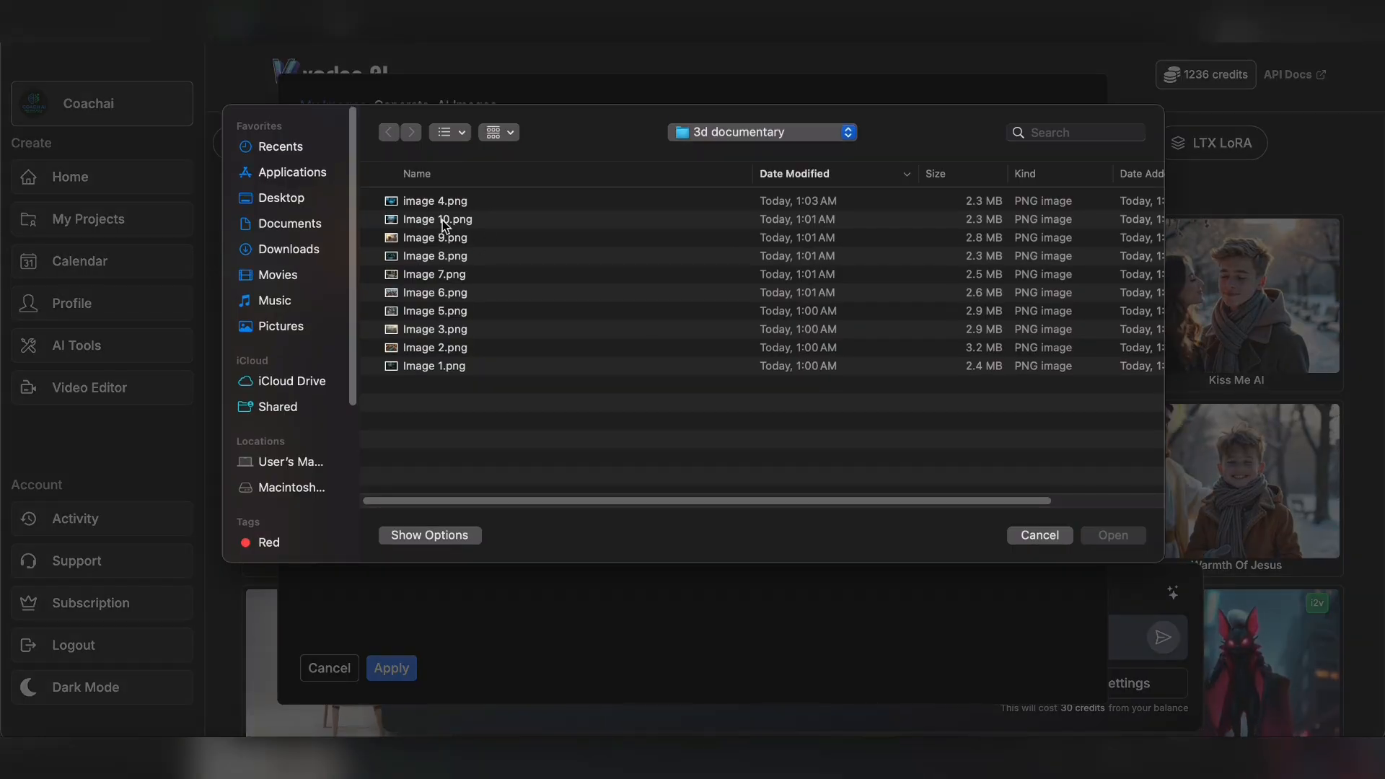
left_click(446, 204)
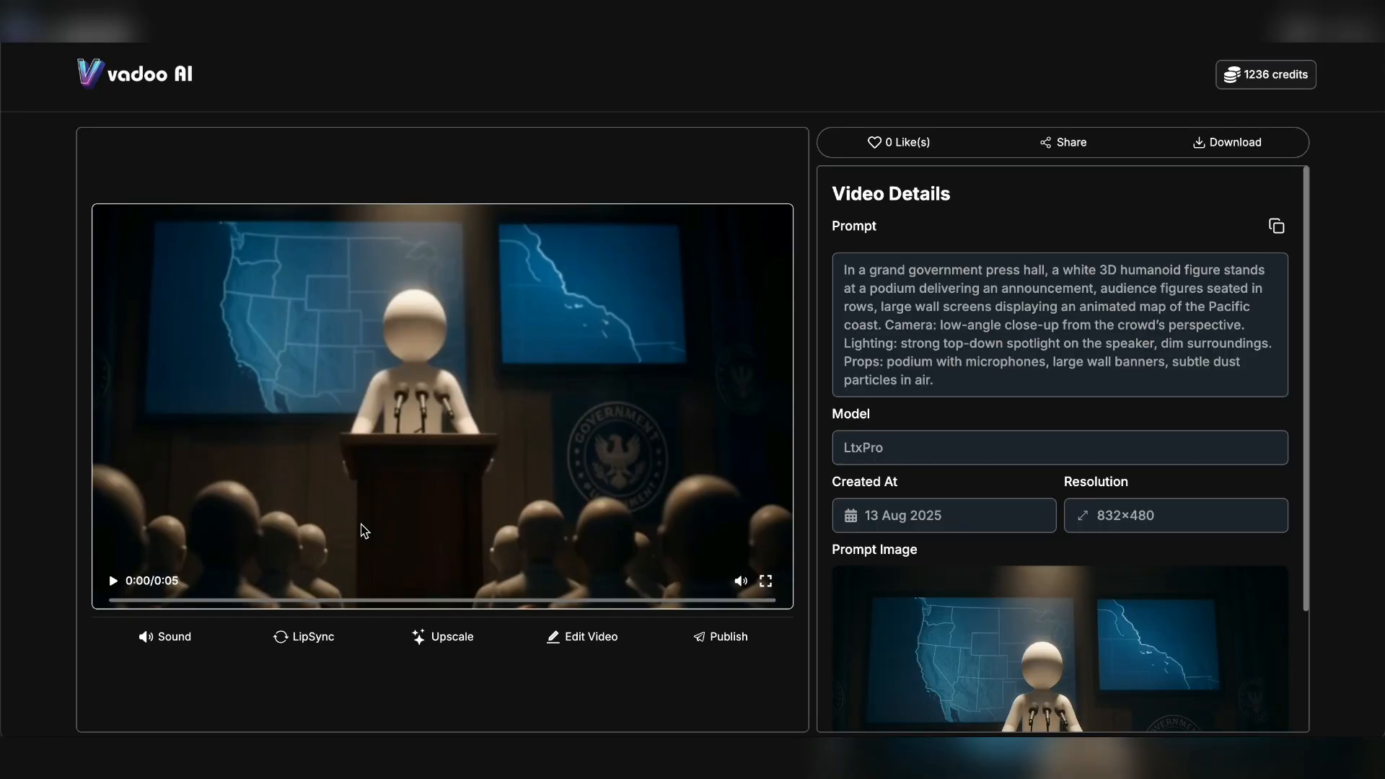
left_click(114, 583)
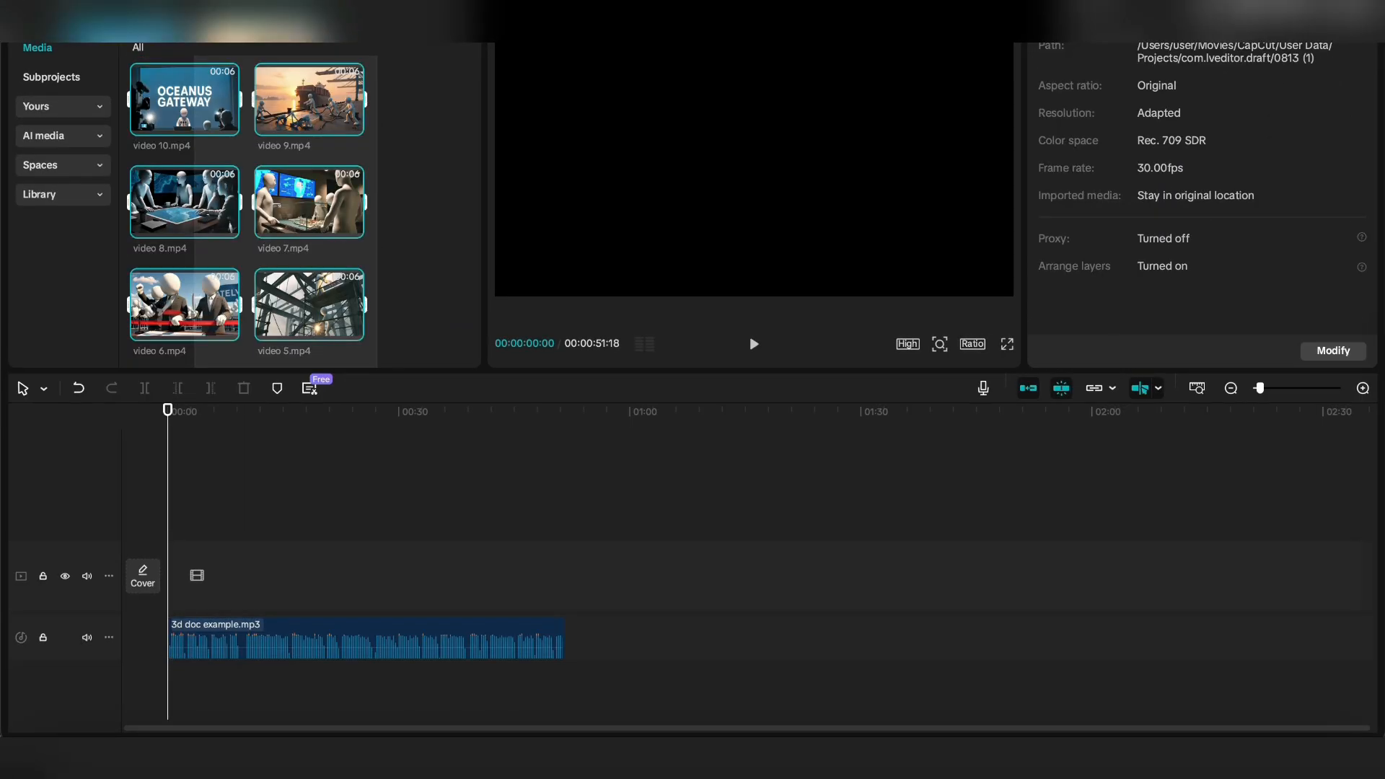
scroll(246, 278, "down", 5)
left_click_drag(309, 202, 256, 563)
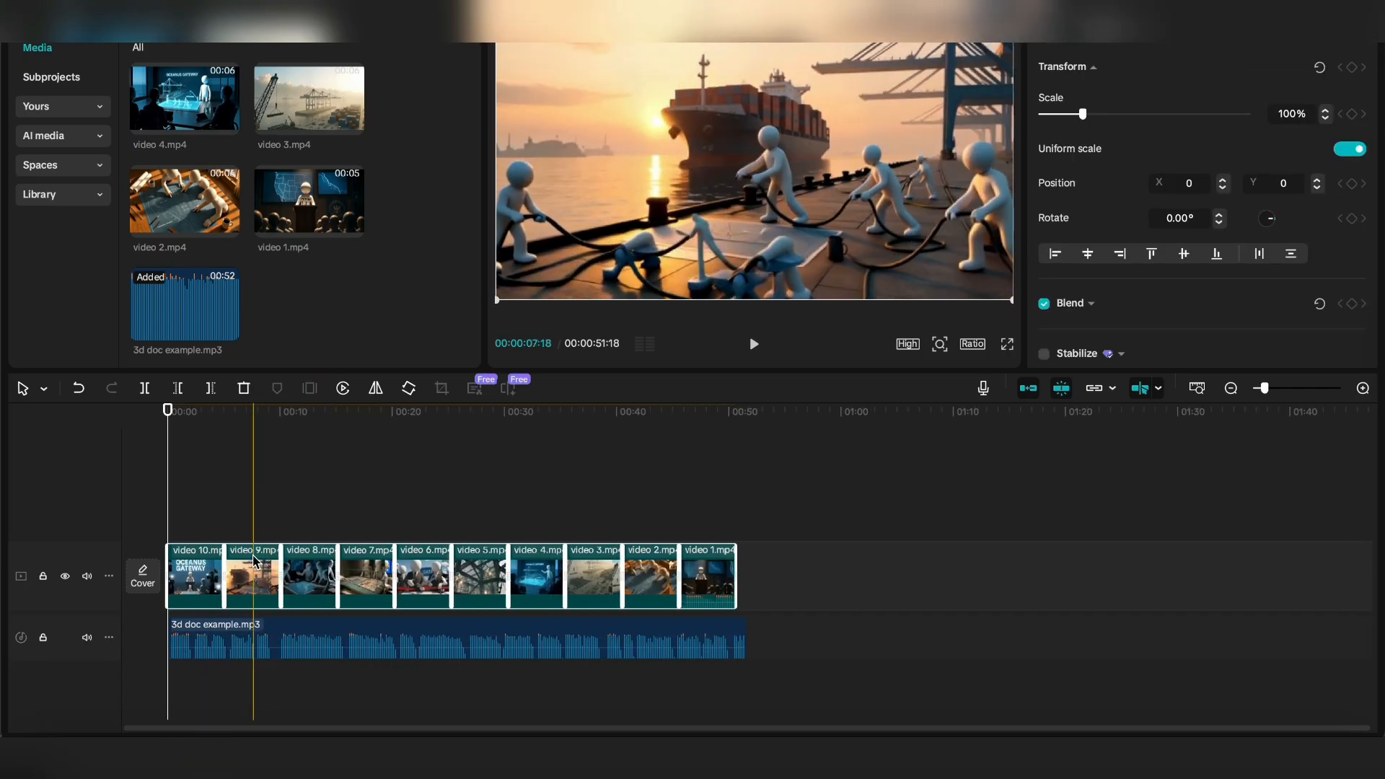
key("super+z")
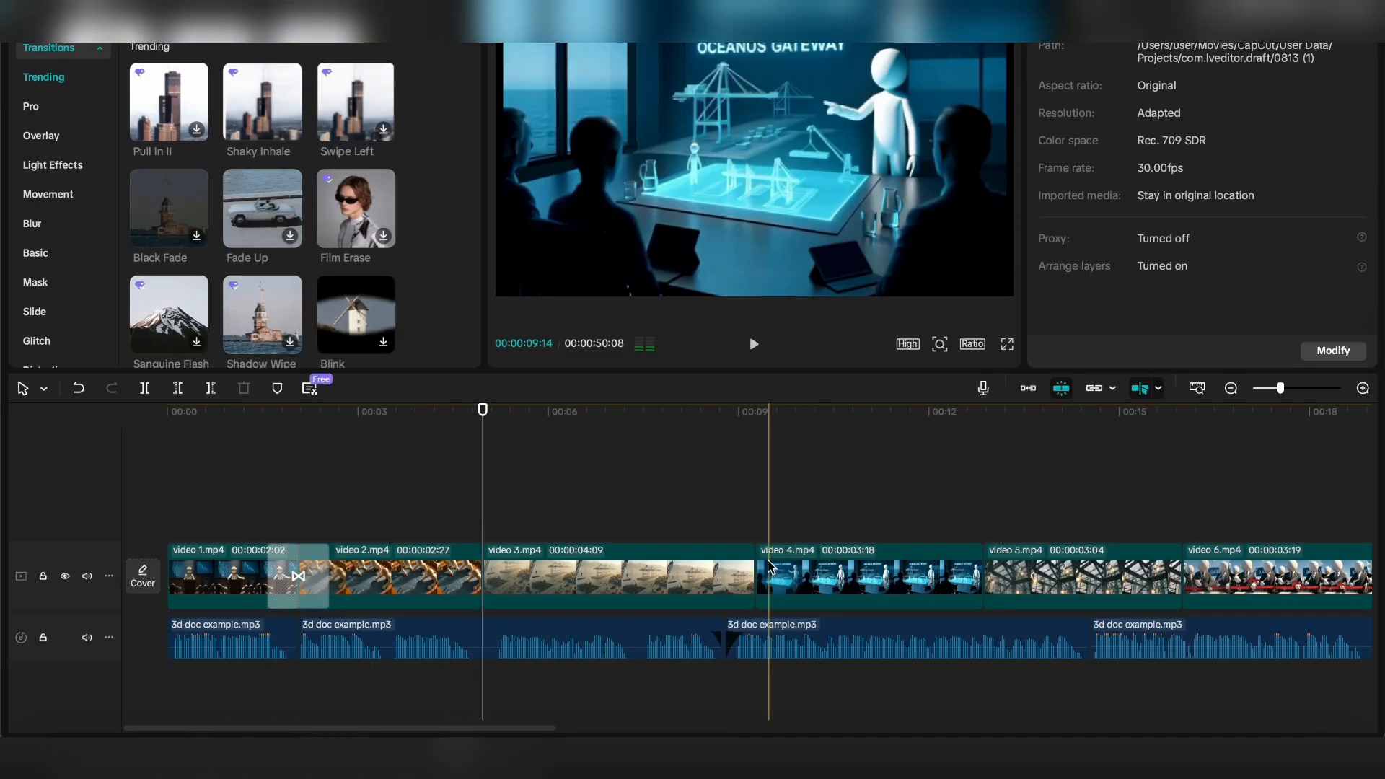
Step: Add the Shaky Inhale transition between videos 2 and 3, 3 and 4, and 4 and 5, and return the playhead to the start
left_click(291, 130)
left_click(756, 570)
left_click(290, 130)
left_click(984, 570)
left_click(291, 130)
left_click(1183, 570)
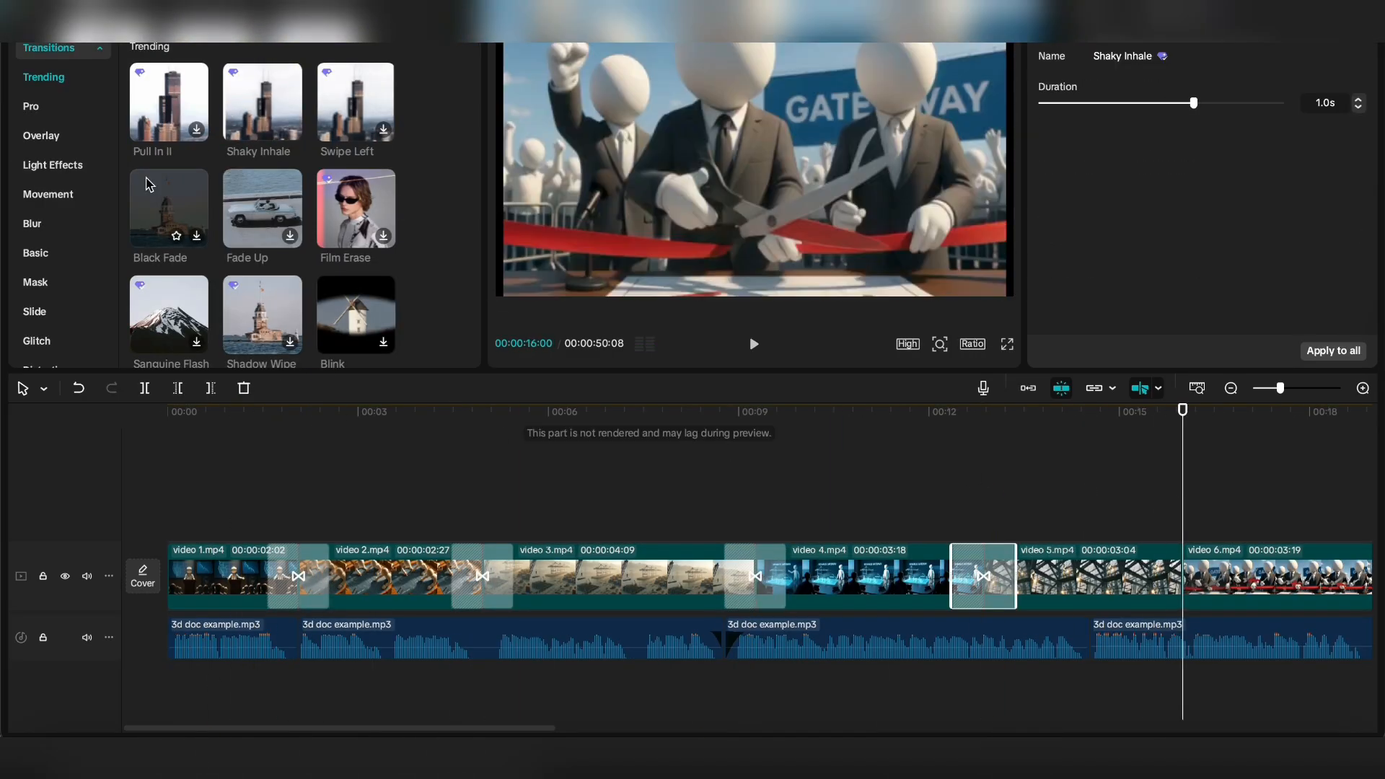
left_click(168, 411)
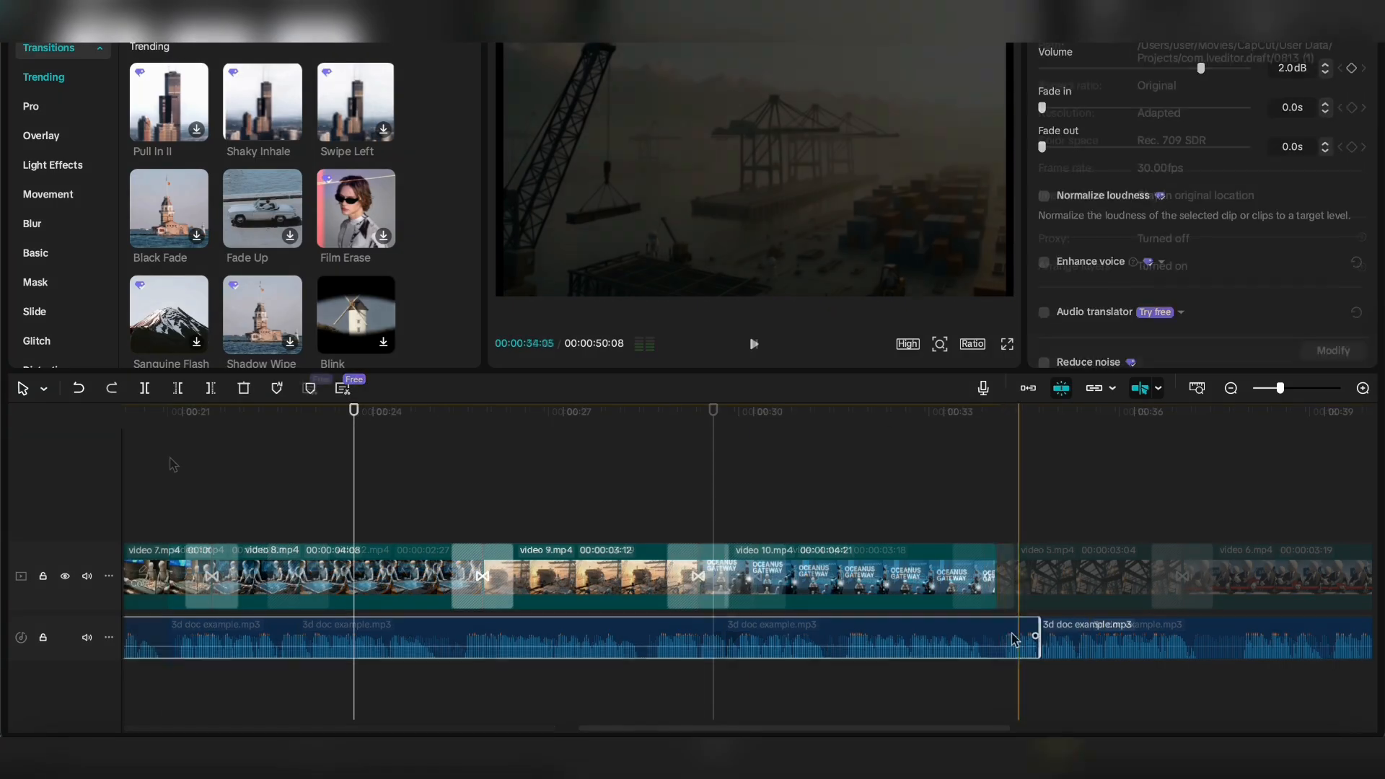